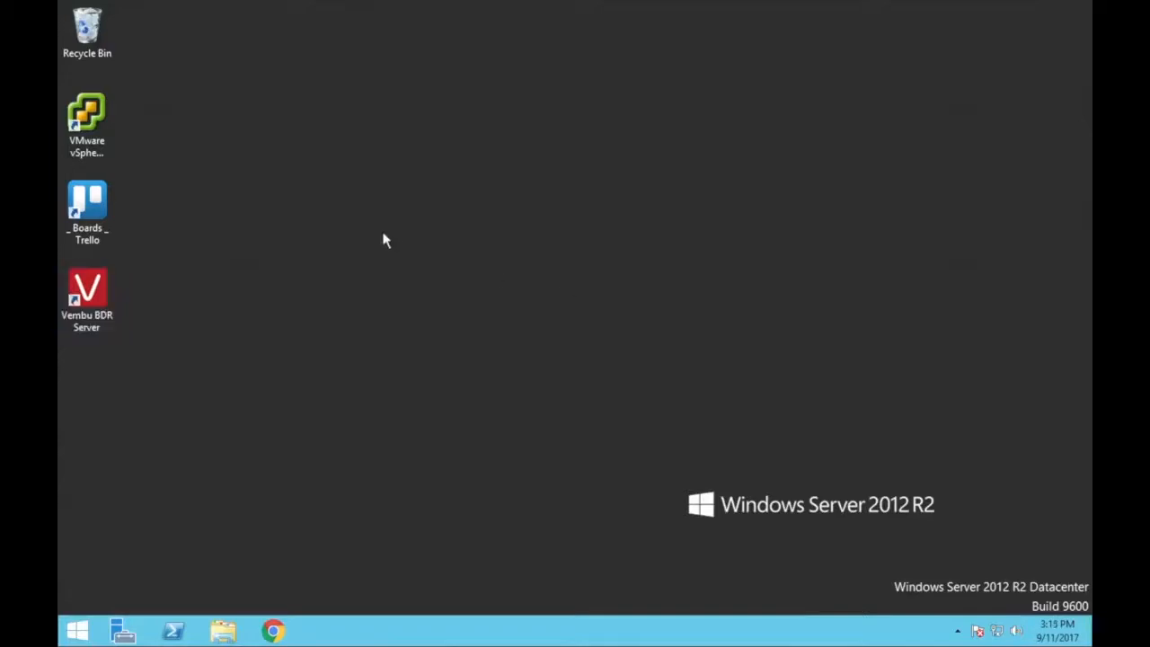
Launch the Vembu BDR Server console and sign in with the default admin credentials
double_click(99, 298)
text(a)
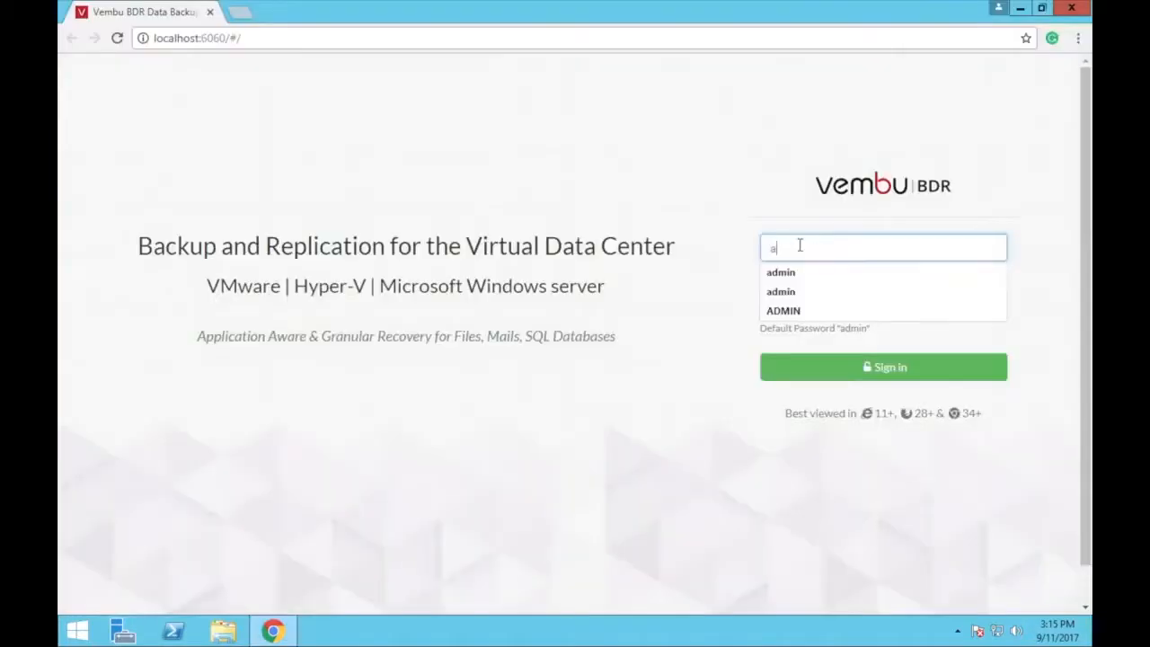
text(dmin)
click(809, 309)
text(admin)
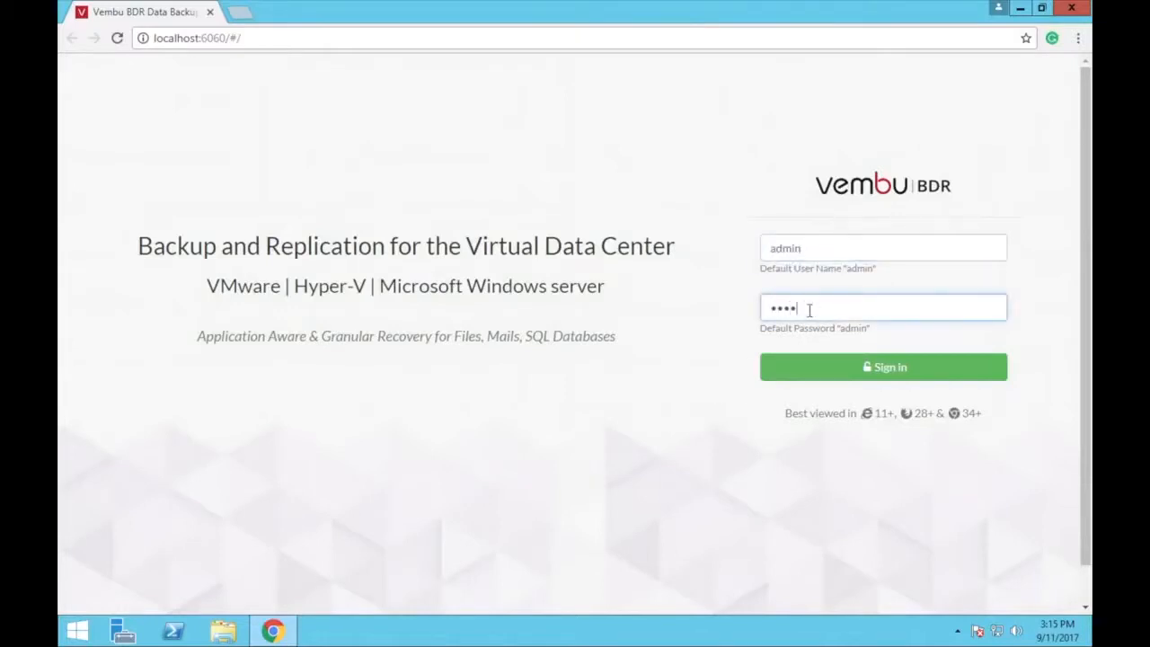
click(851, 369)
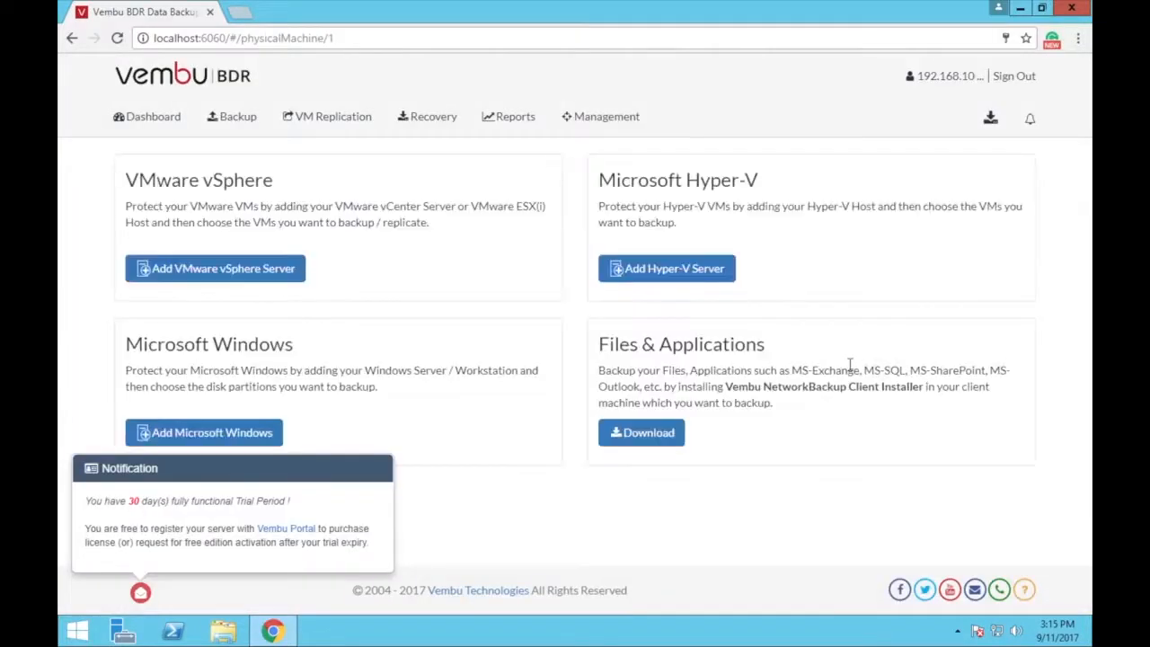
Dismiss the trial notification and go to the Backup > VMware vSphere page
click(141, 593)
mouse_move(249, 125)
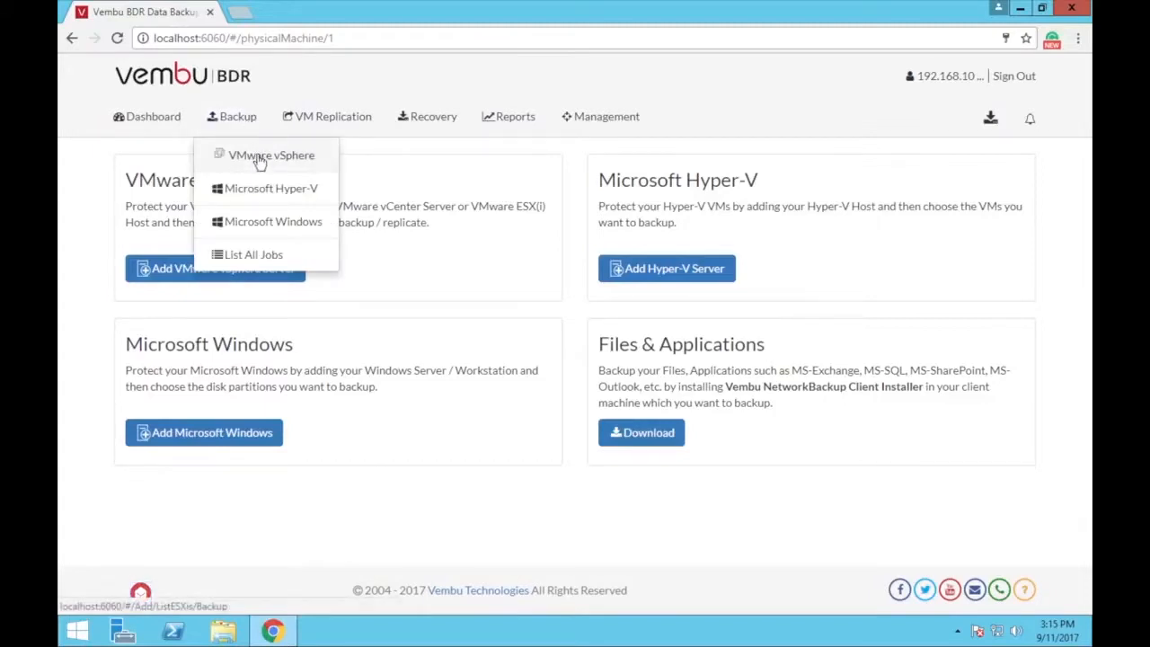
click(260, 158)
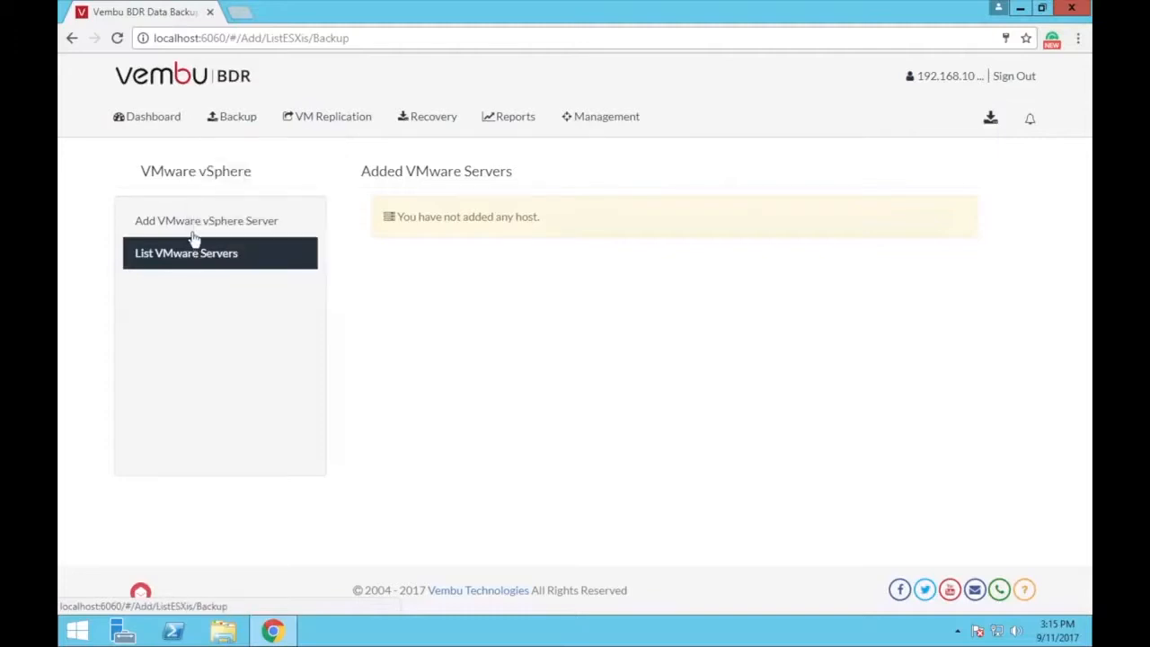
Add VMware host 192.168.102.116 with the root login and start a backup job for it
click(202, 228)
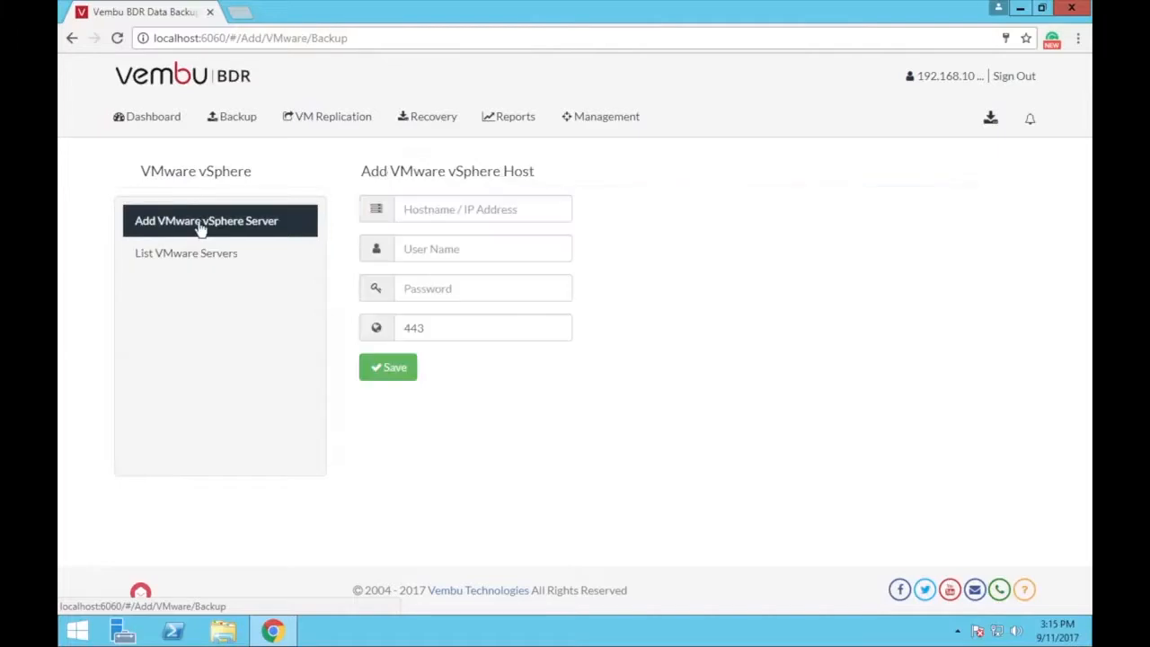
click(407, 208)
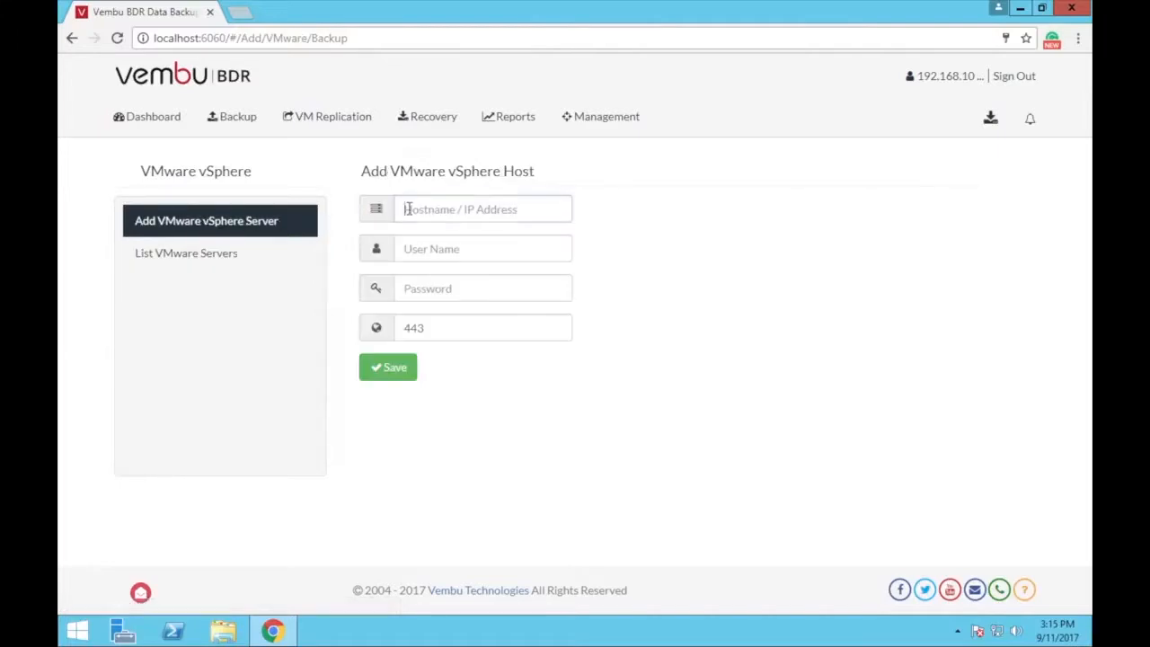
text(192)
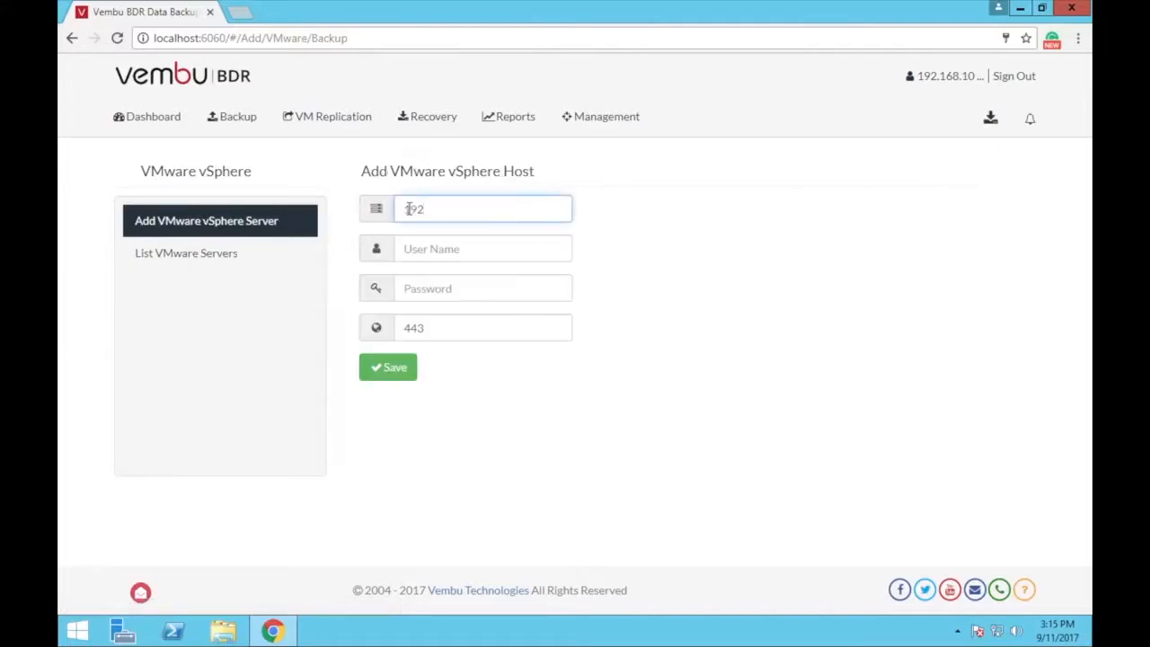
text(.168.102.116)
click(425, 249)
text(root)
click(438, 289)
text(********)
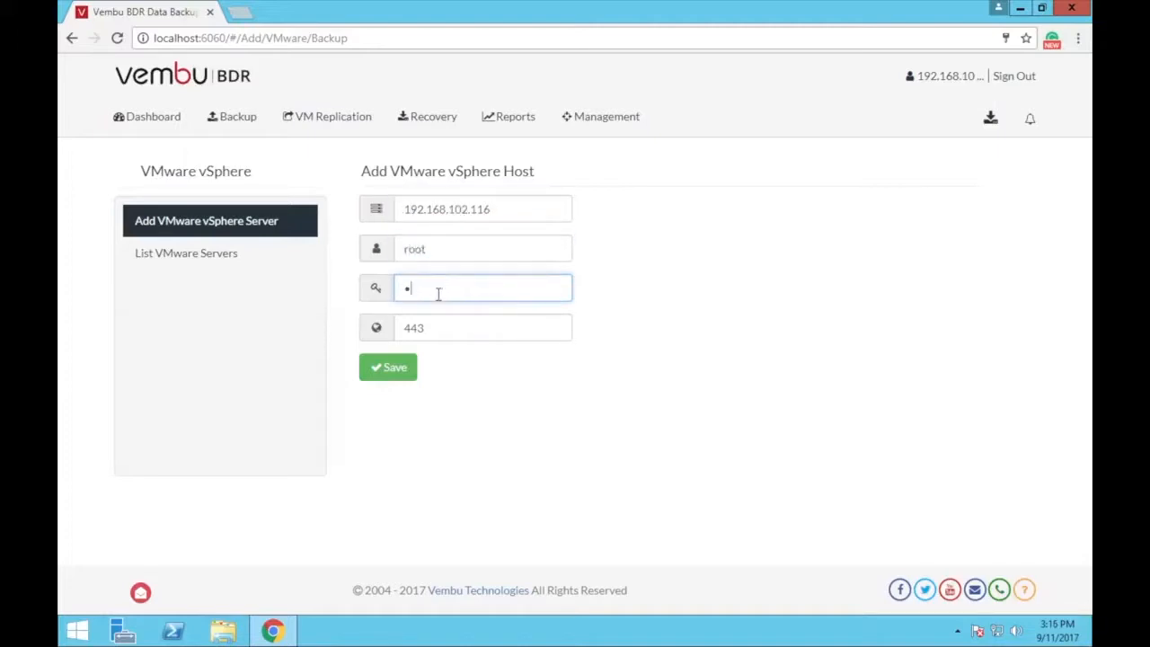
text(*)
click(396, 368)
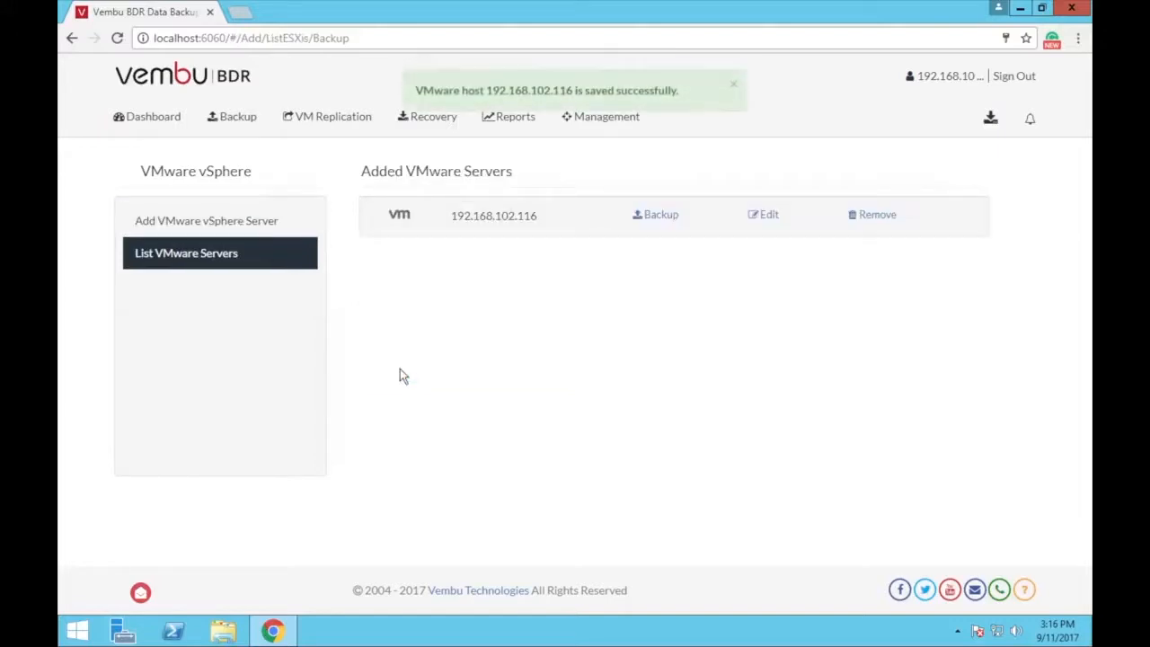
click(661, 215)
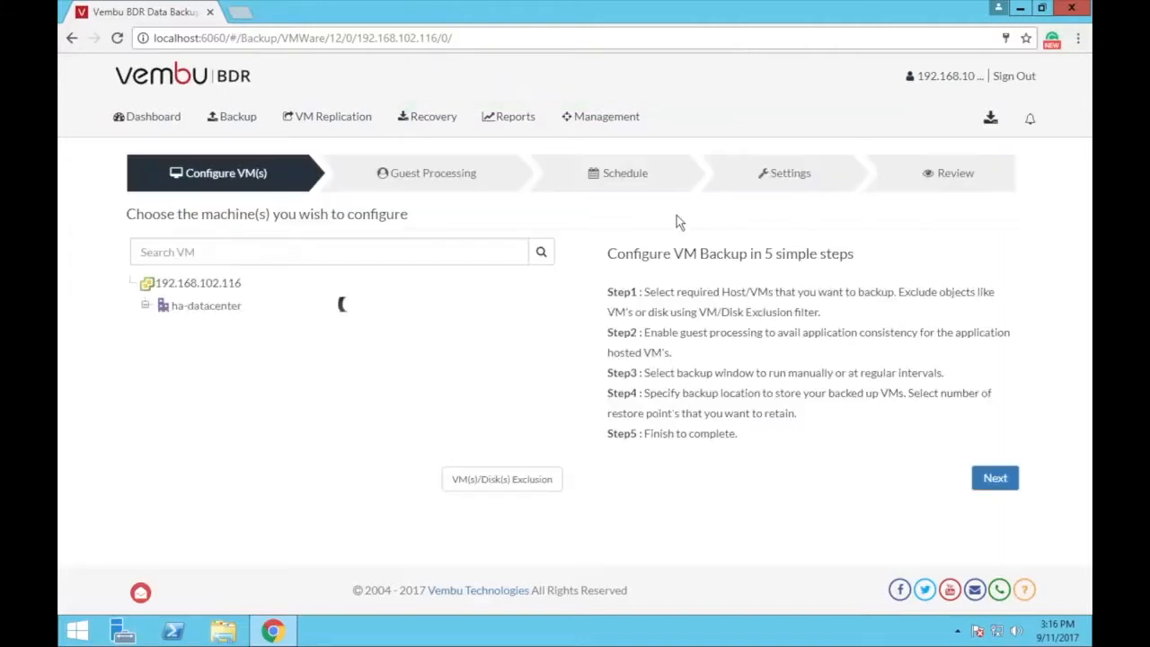
Select only the Windows 10_new VM and save the exclusion settings with no disks excluded
click(200, 323)
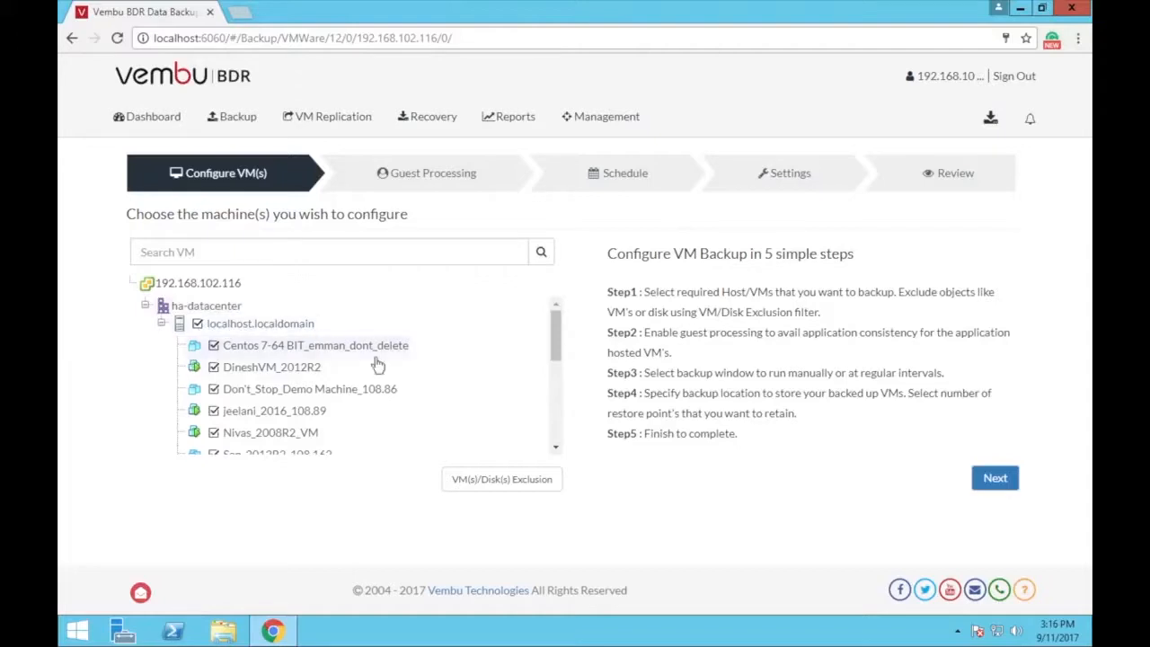
scroll(375, 364, down, 5)
scroll(376, 364, up, 5)
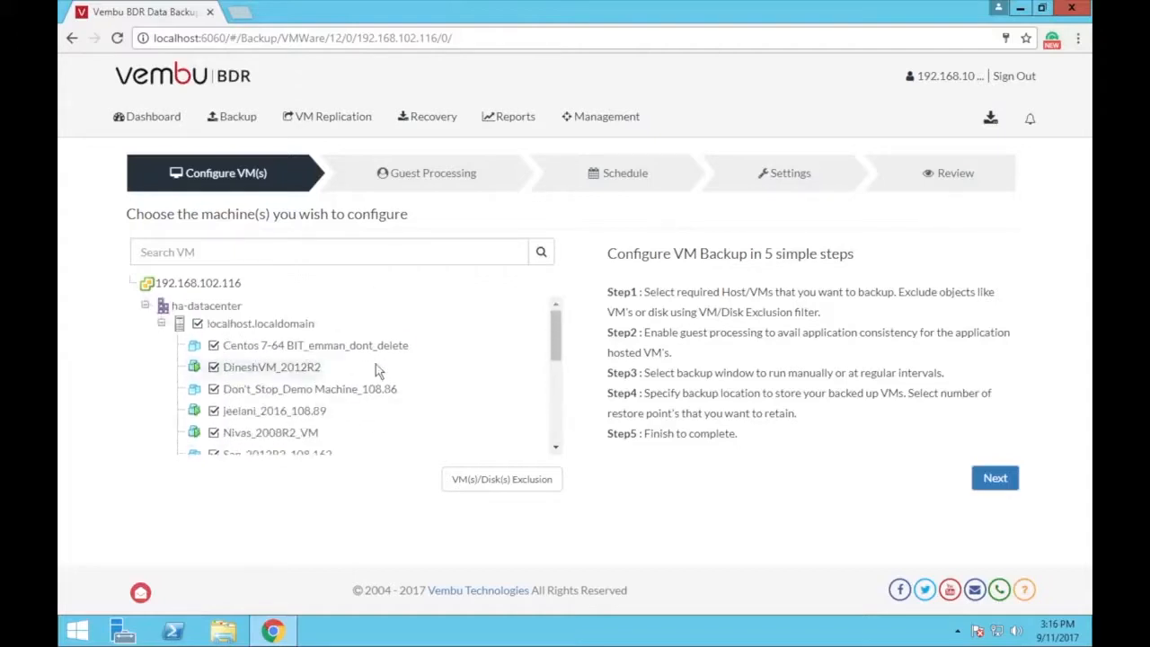
click(200, 323)
click(213, 389)
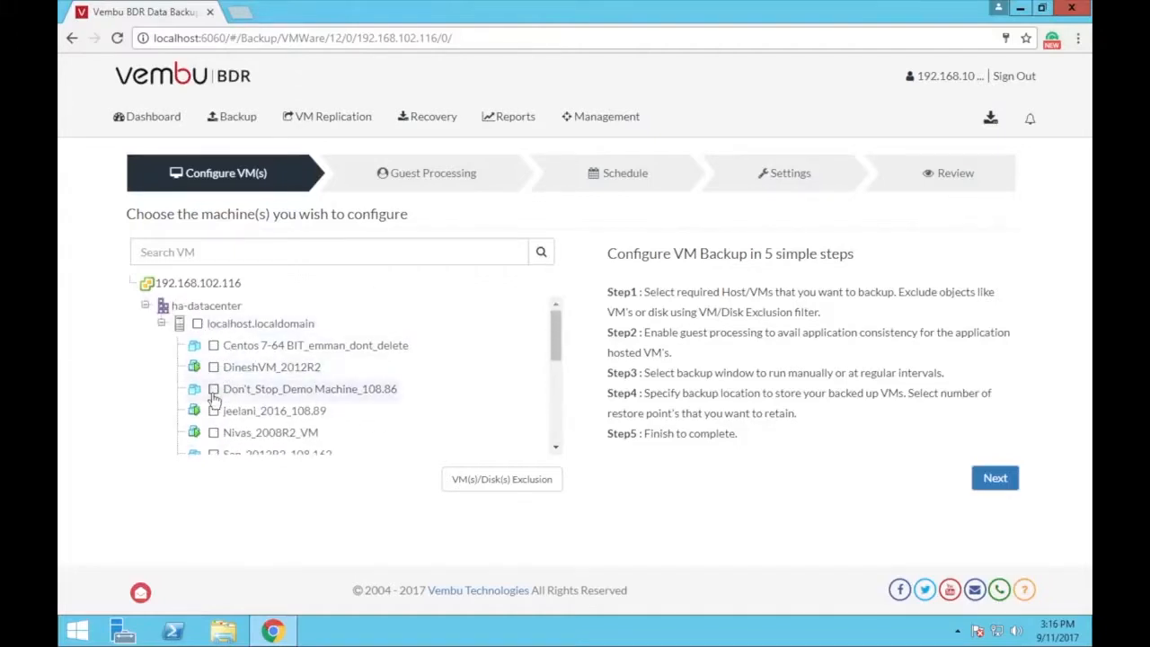
click(214, 389)
scroll(258, 395, down, 3)
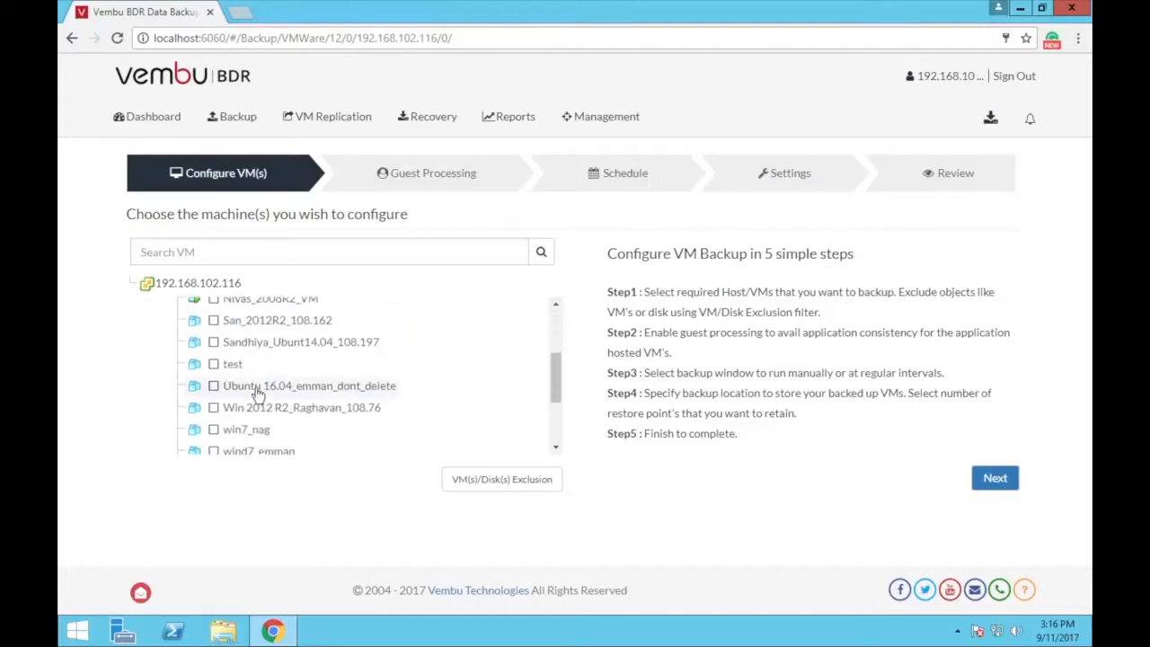
click(214, 430)
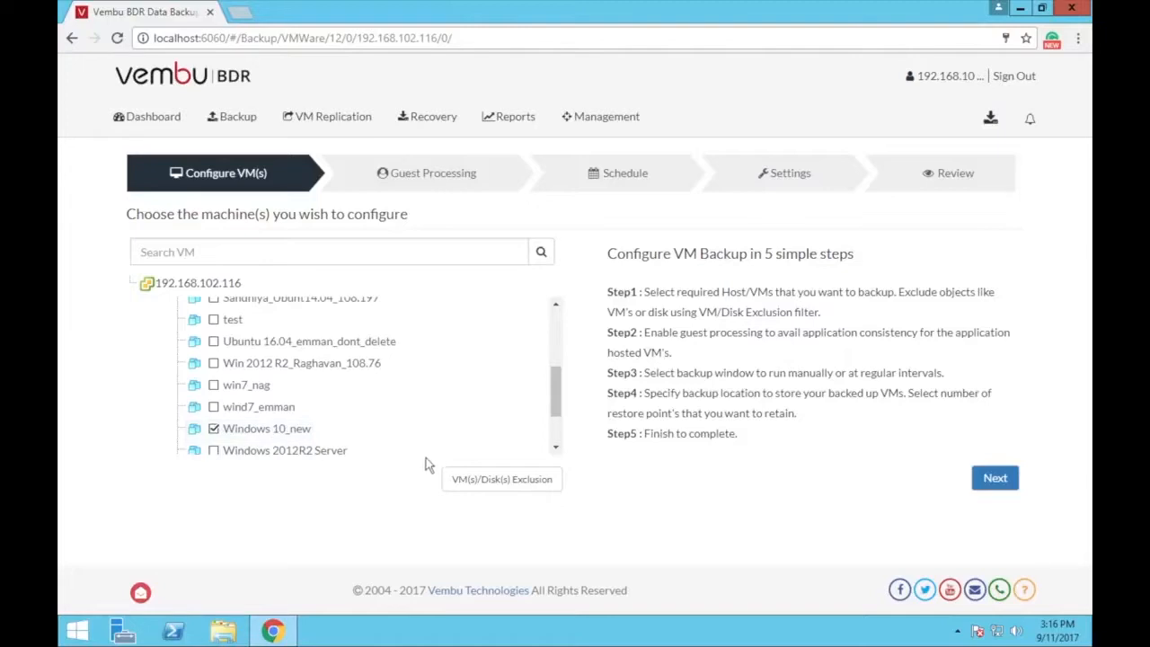
click(494, 480)
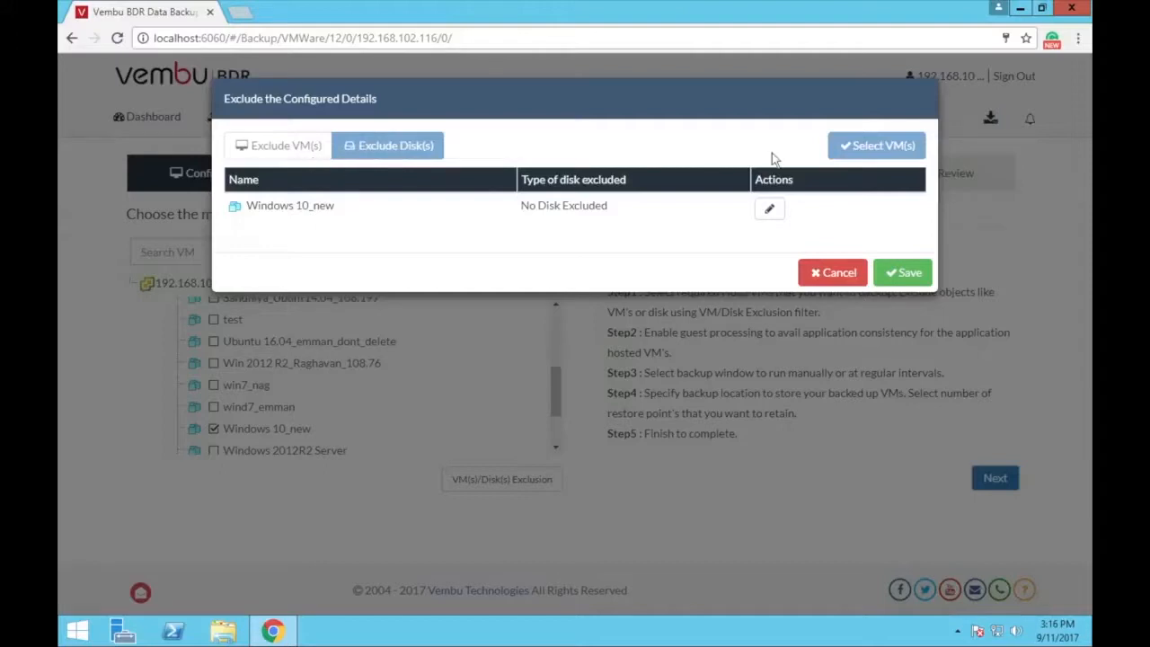
click(904, 274)
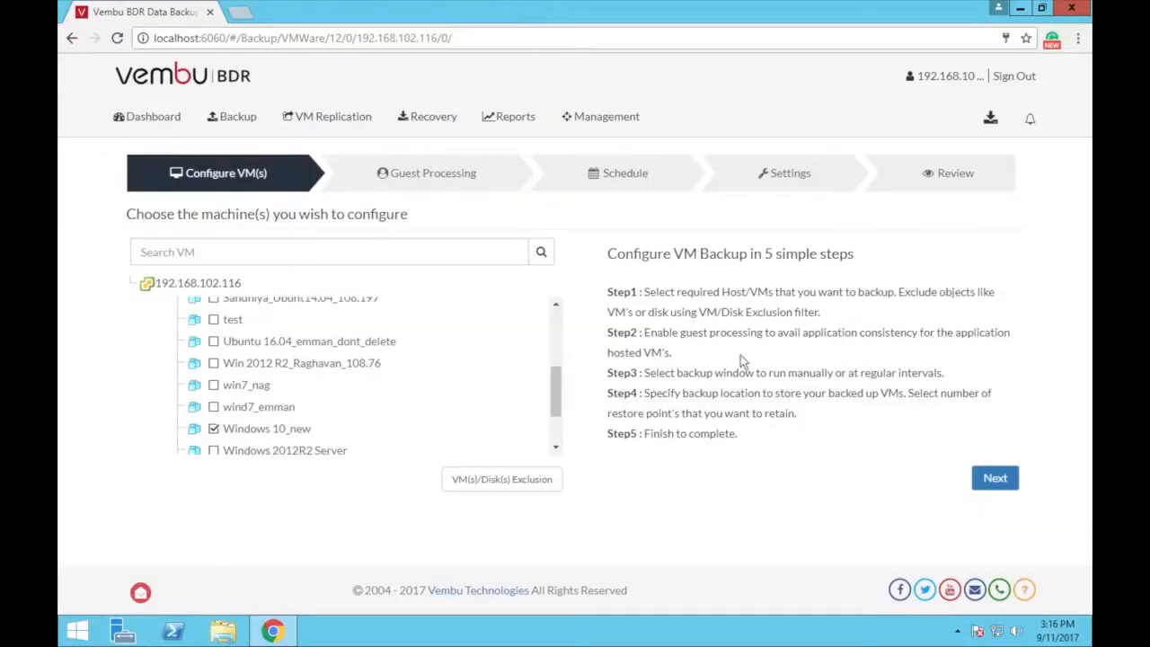
On Guest Processing, try the application-aware options, then leave application-aware processing disabled
click(994, 490)
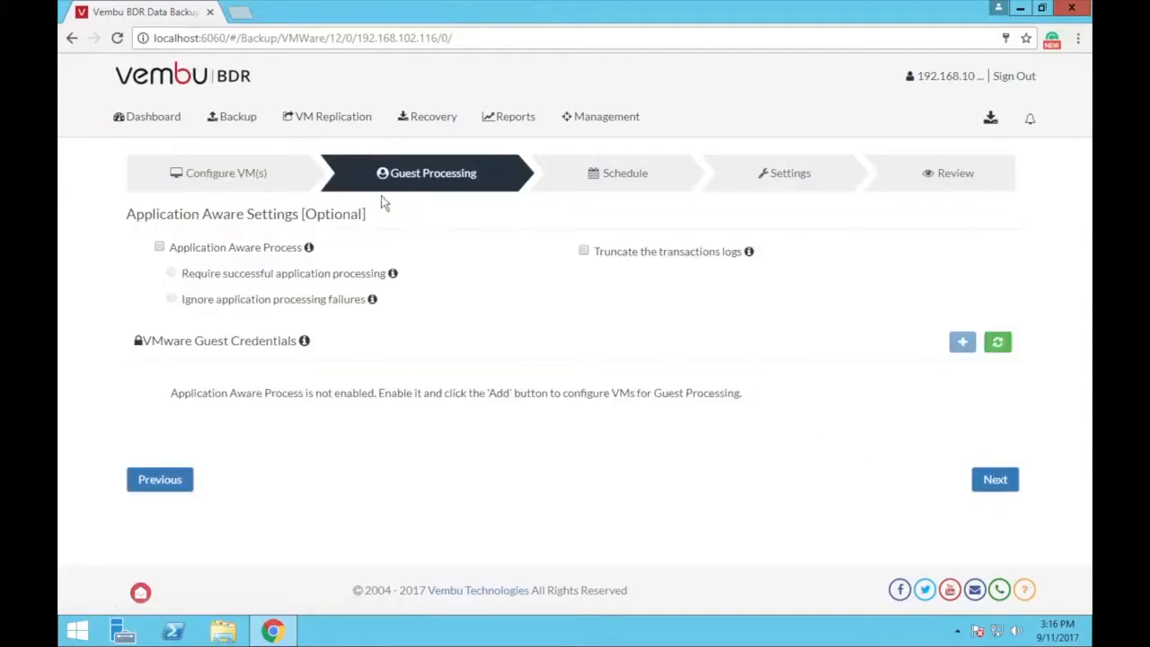
click(160, 249)
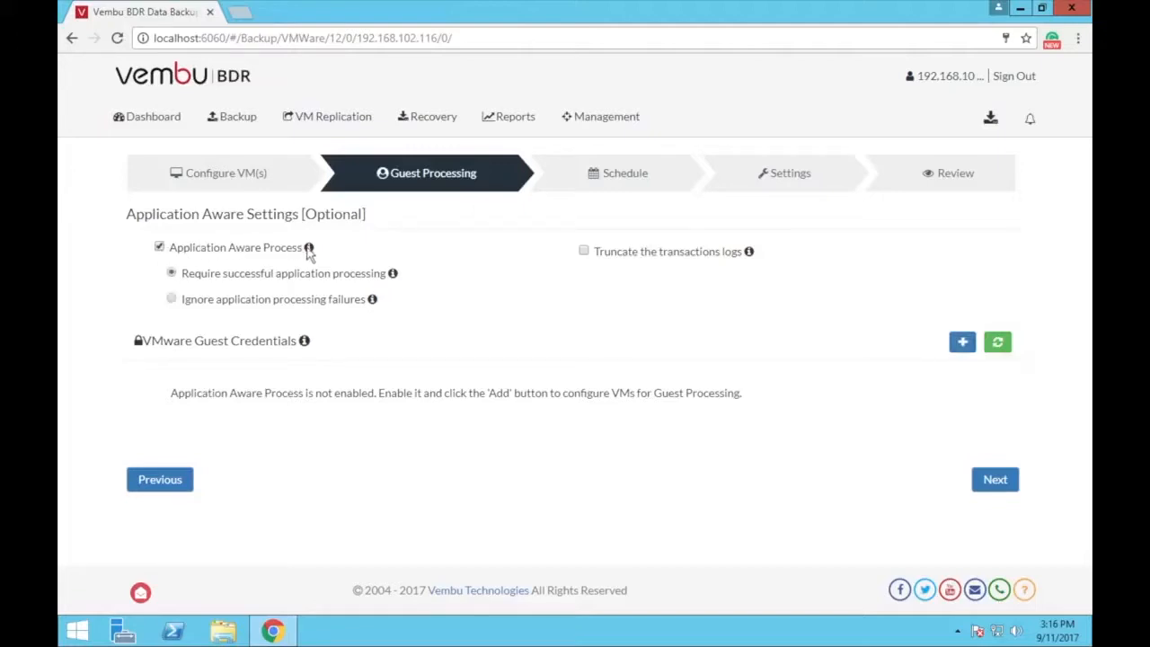
mouse_move(308, 251)
mouse_move(393, 277)
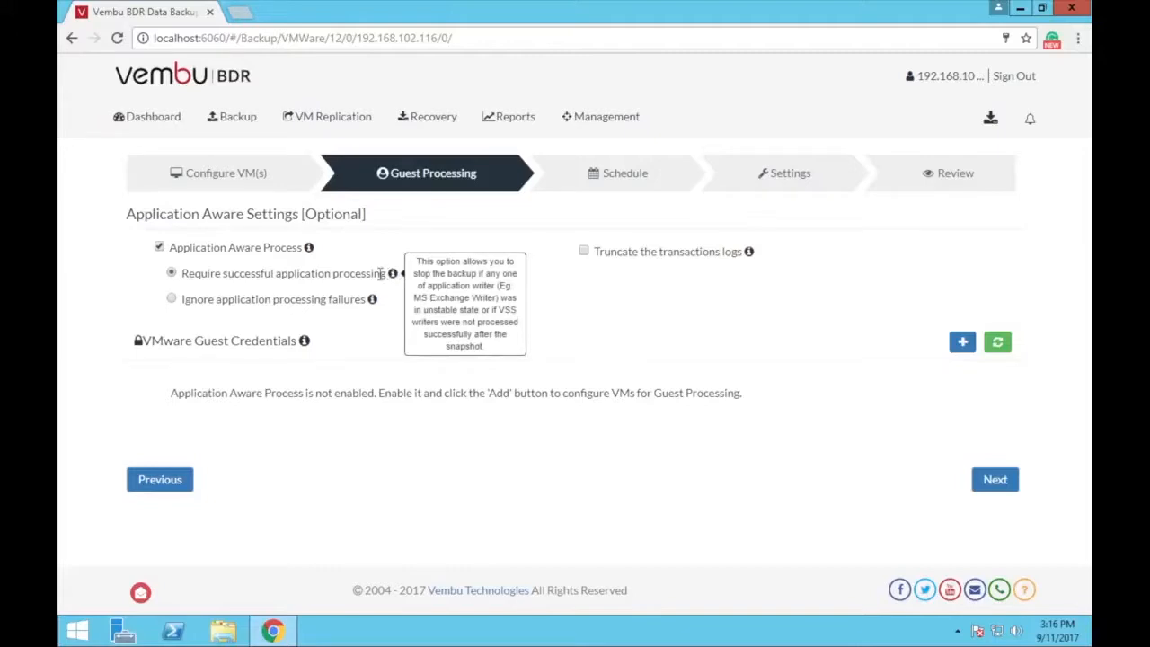
click(172, 300)
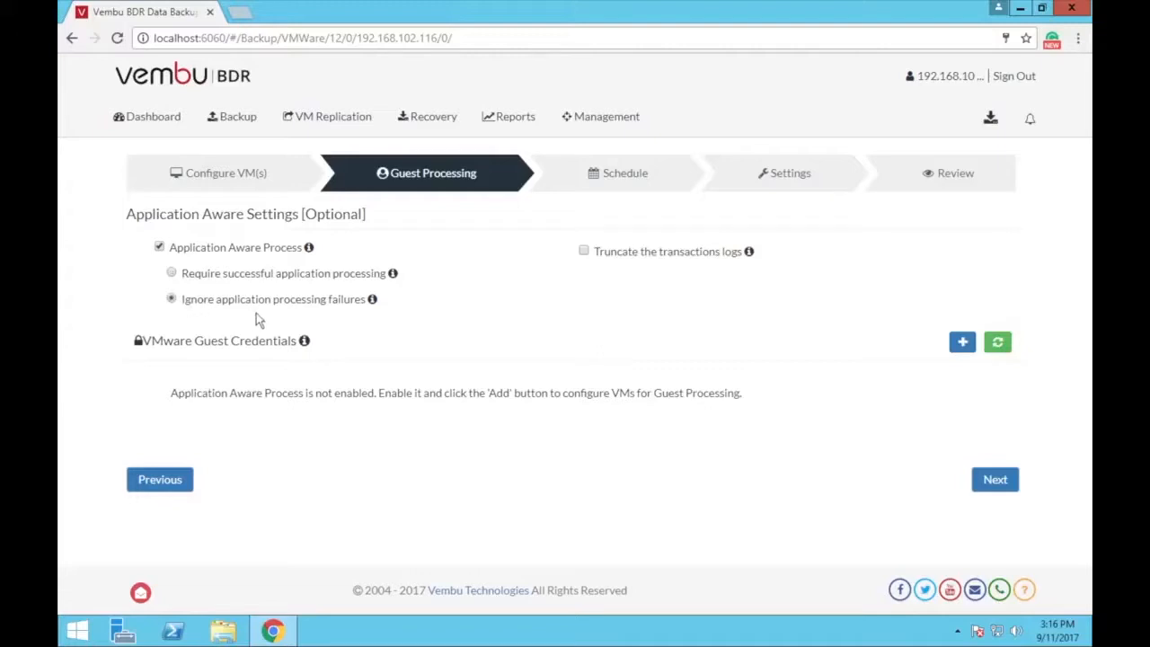
mouse_move(373, 302)
mouse_move(753, 255)
click(160, 248)
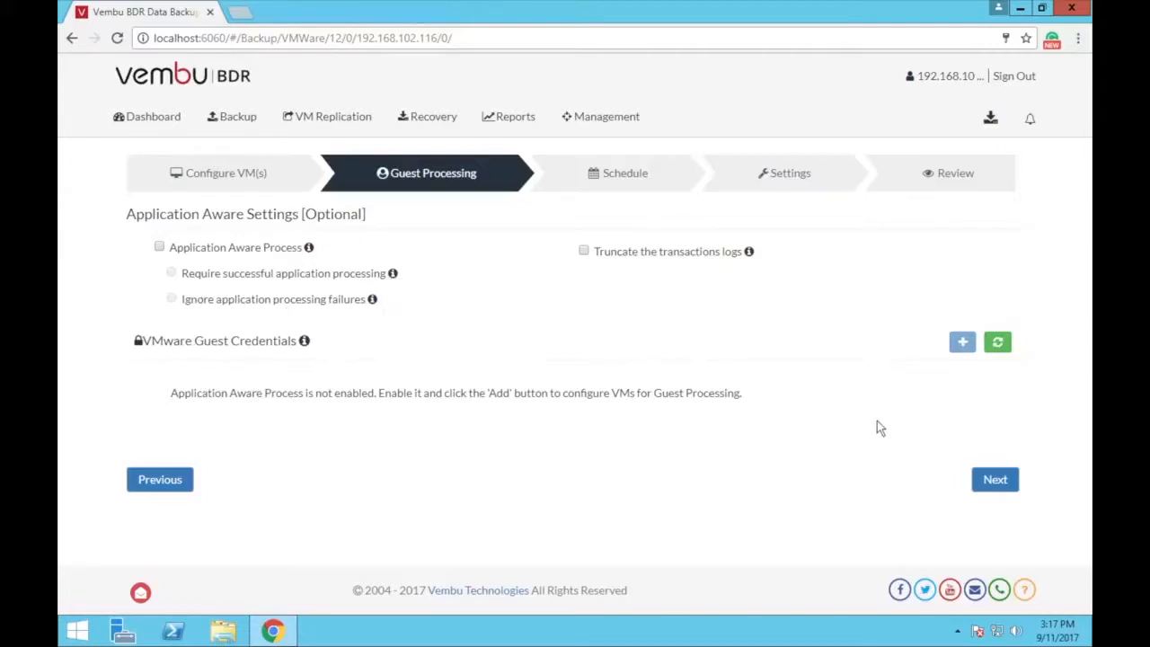
On the Schedule step, keep the backup running every hour after trying daily and weekly
click(998, 480)
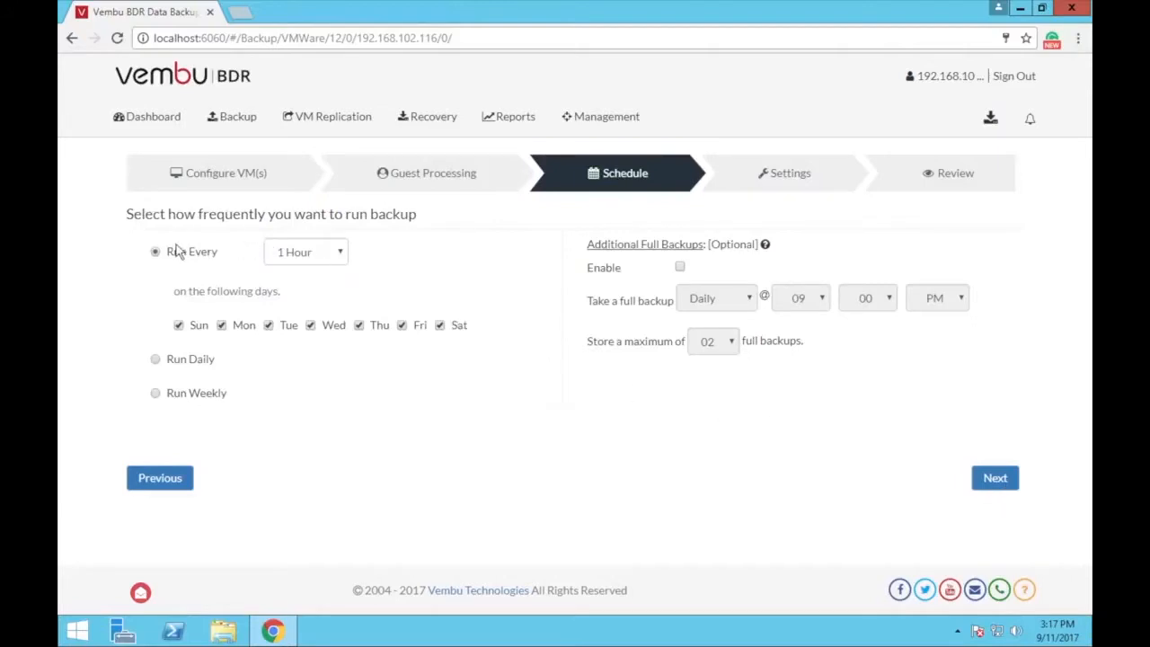
click(156, 287)
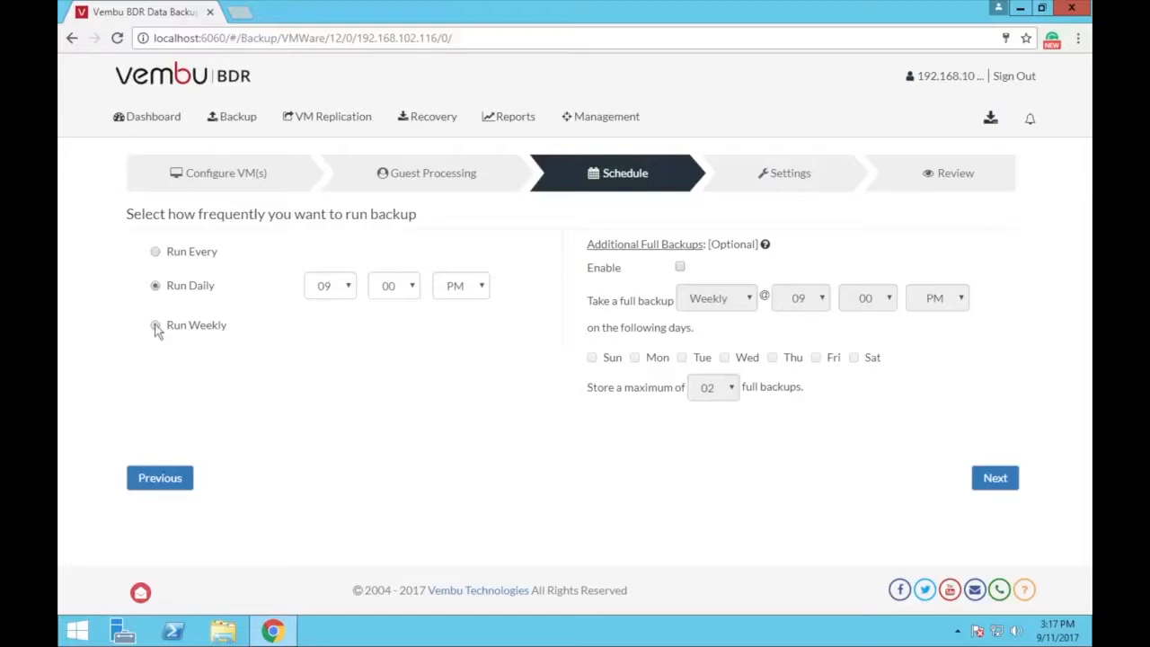
click(156, 326)
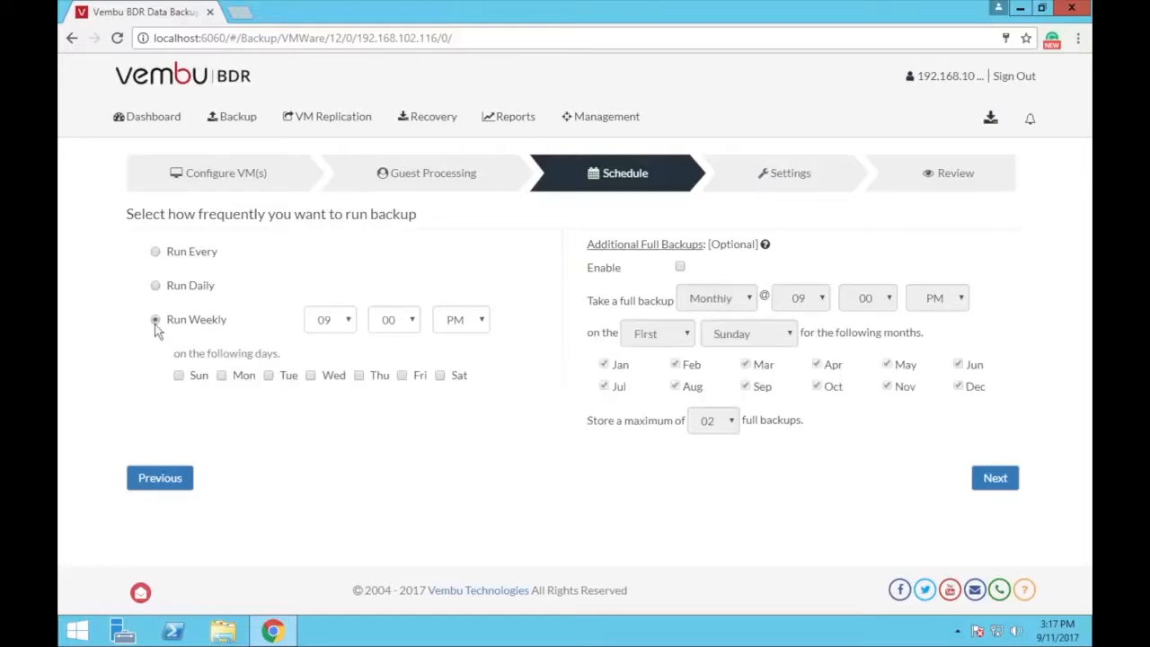
click(154, 254)
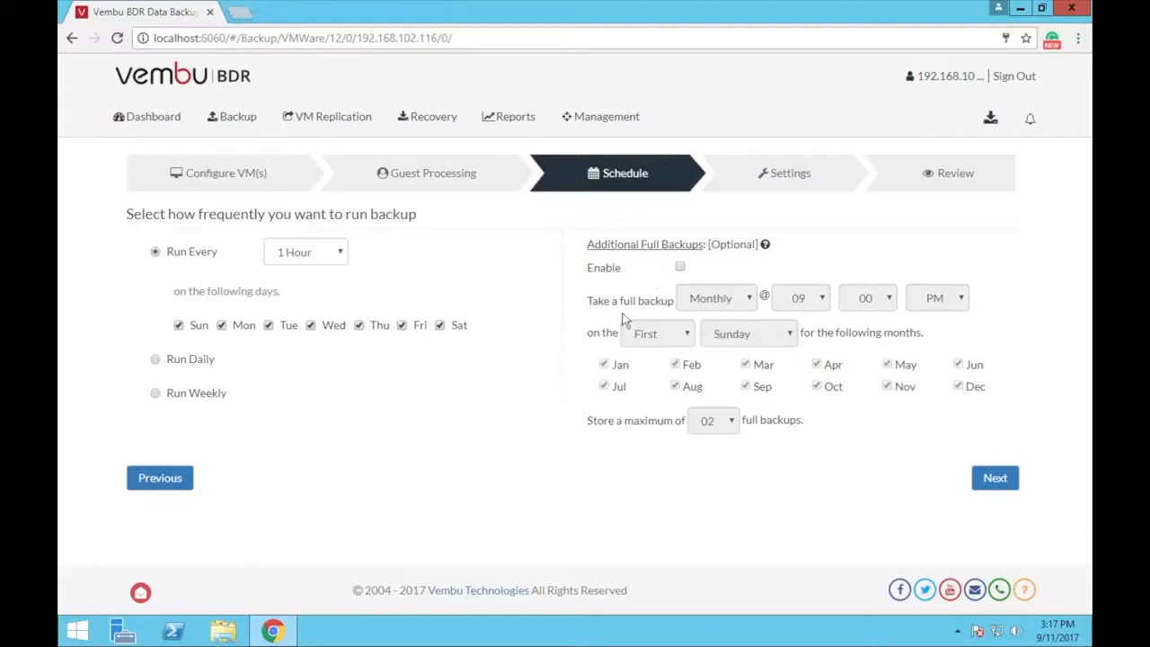
Check the additional full backup options, leave them disabled, and proceed to Settings
click(681, 269)
click(724, 300)
click(730, 417)
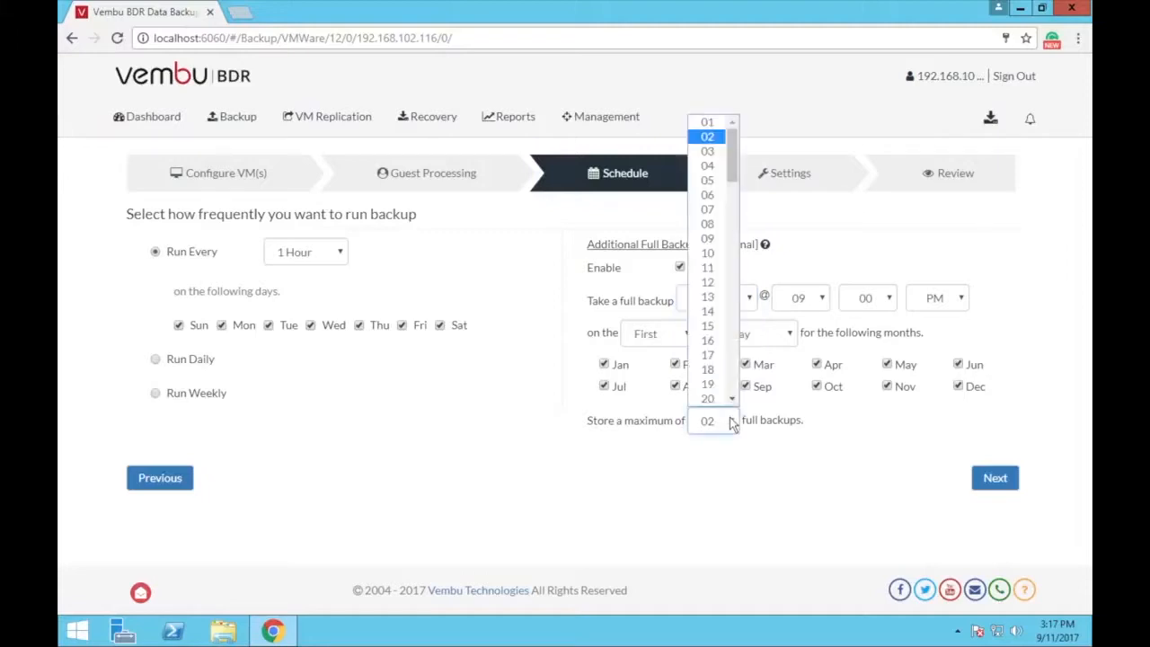
click(733, 400)
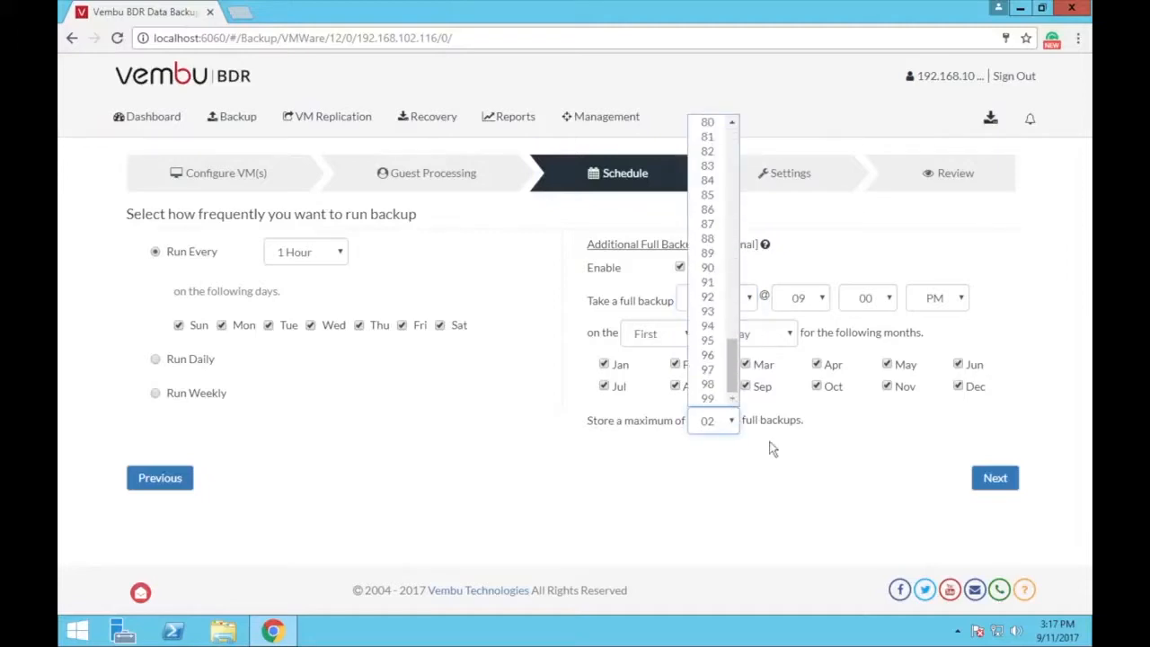
click(777, 464)
click(682, 269)
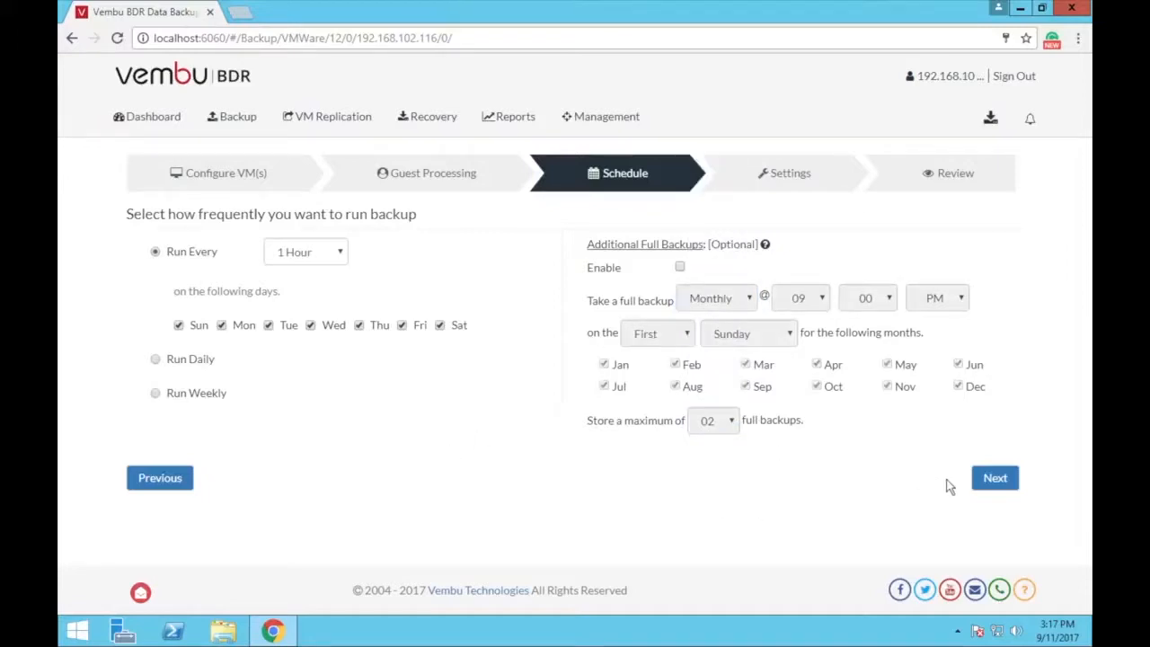
click(998, 482)
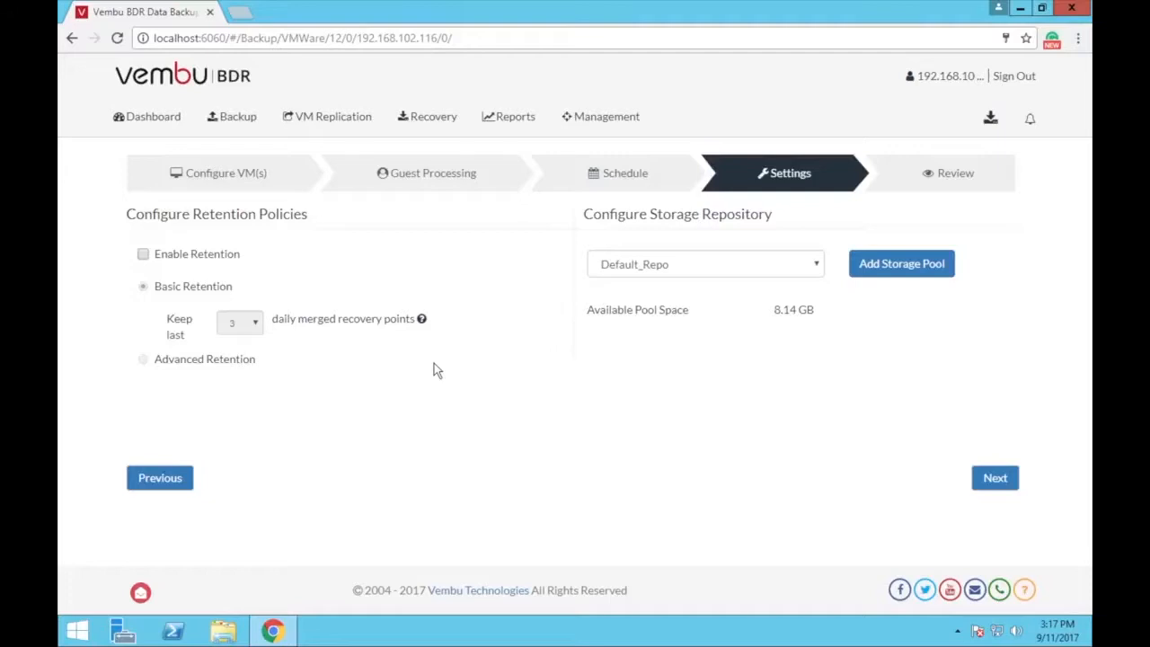
Enable retention with Basic Retention keeping the last 3 recovery points
click(143, 255)
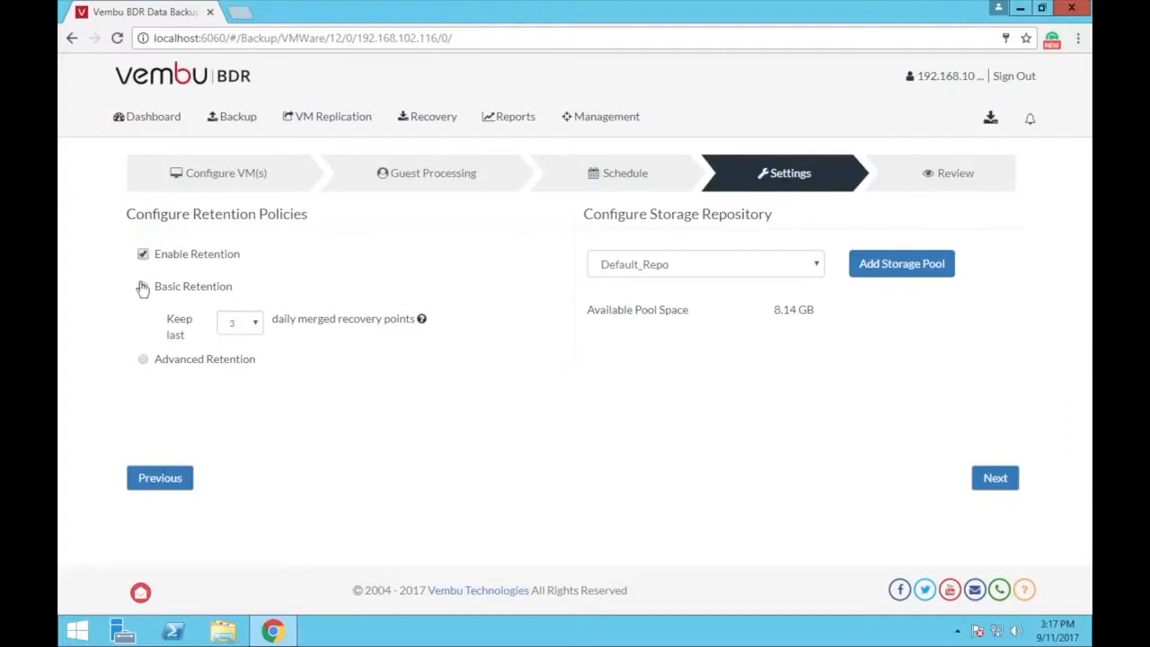
click(143, 287)
click(256, 324)
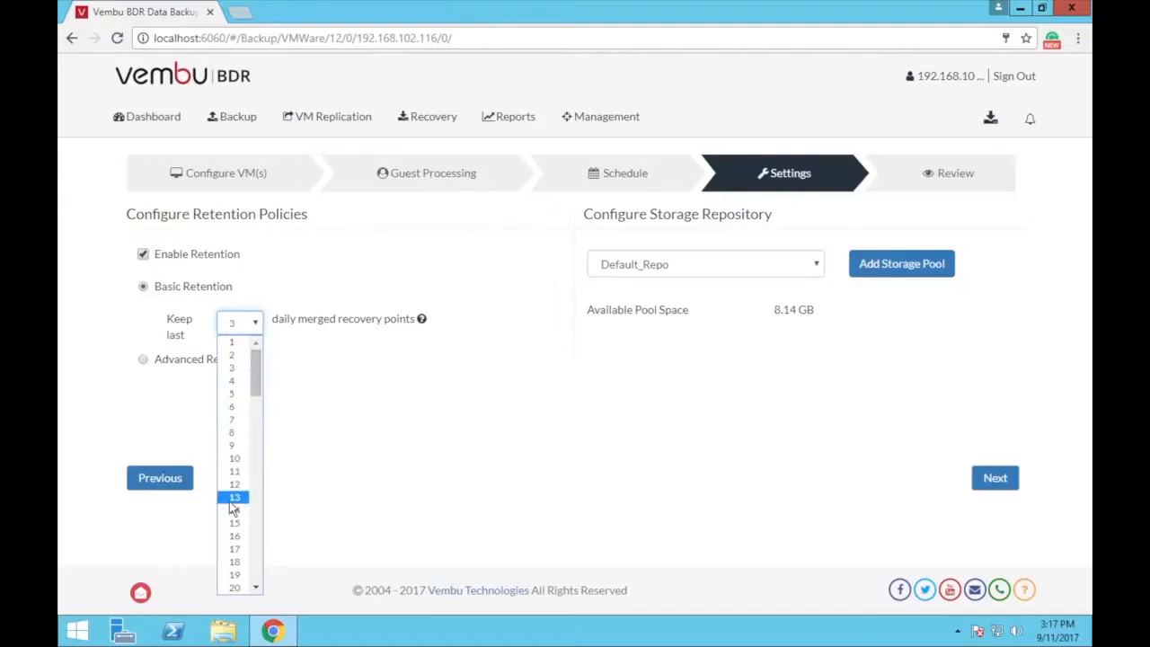
click(343, 437)
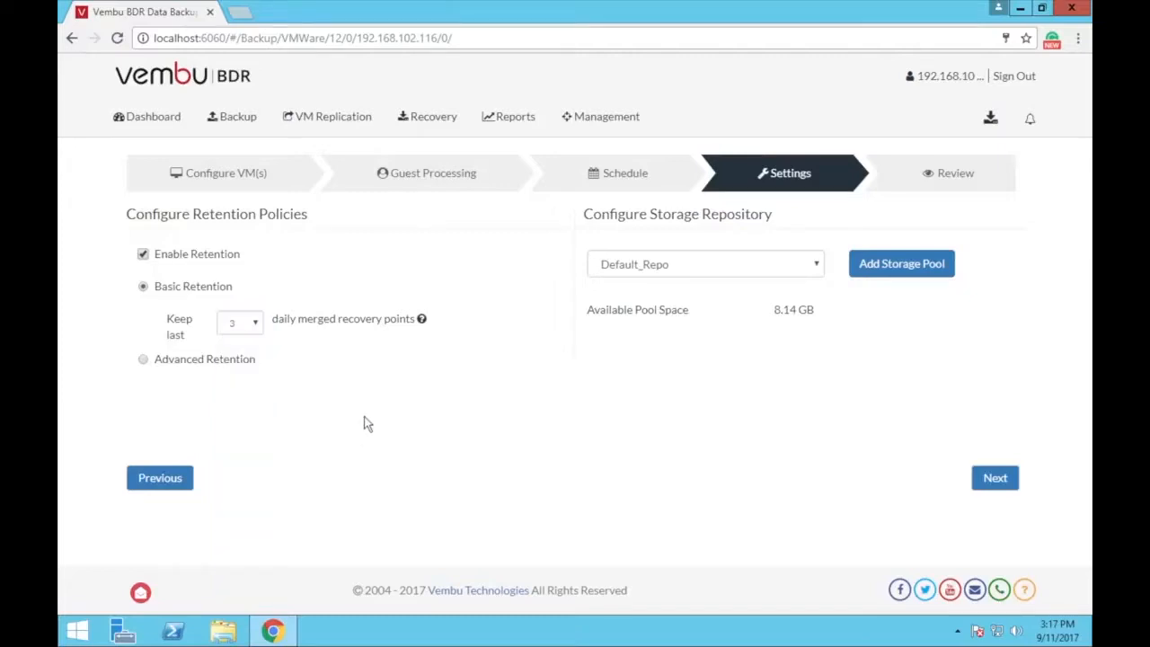
mouse_move(422, 321)
Switch to Advanced Retention and enable Weekly Merge on Sunday
click(144, 361)
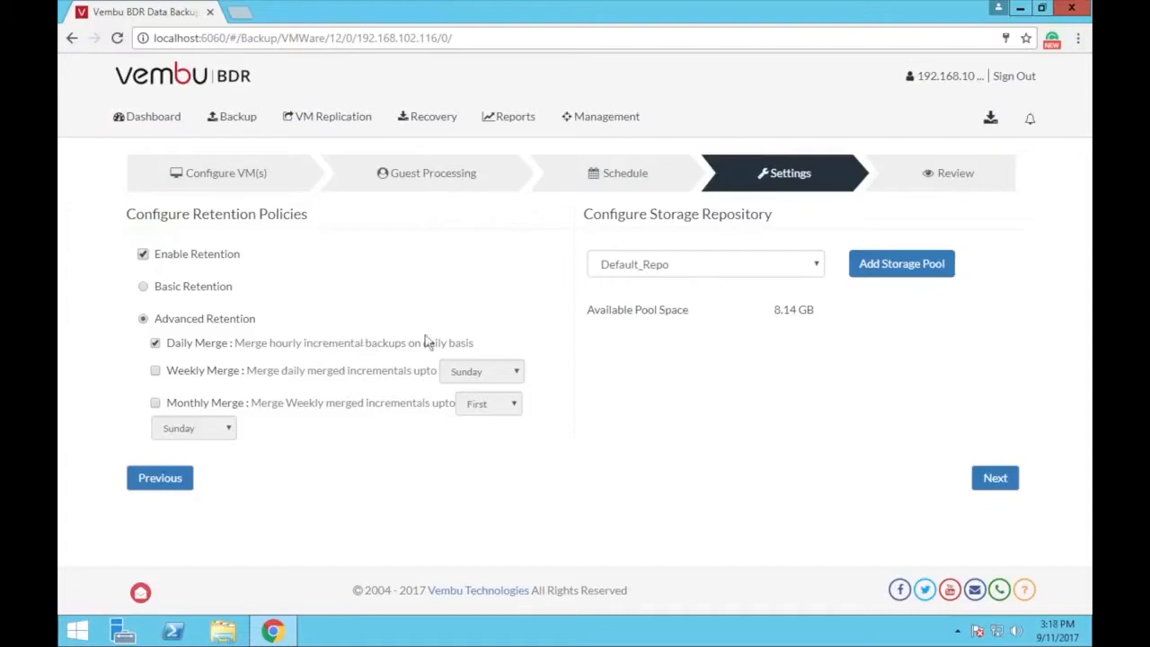
click(157, 372)
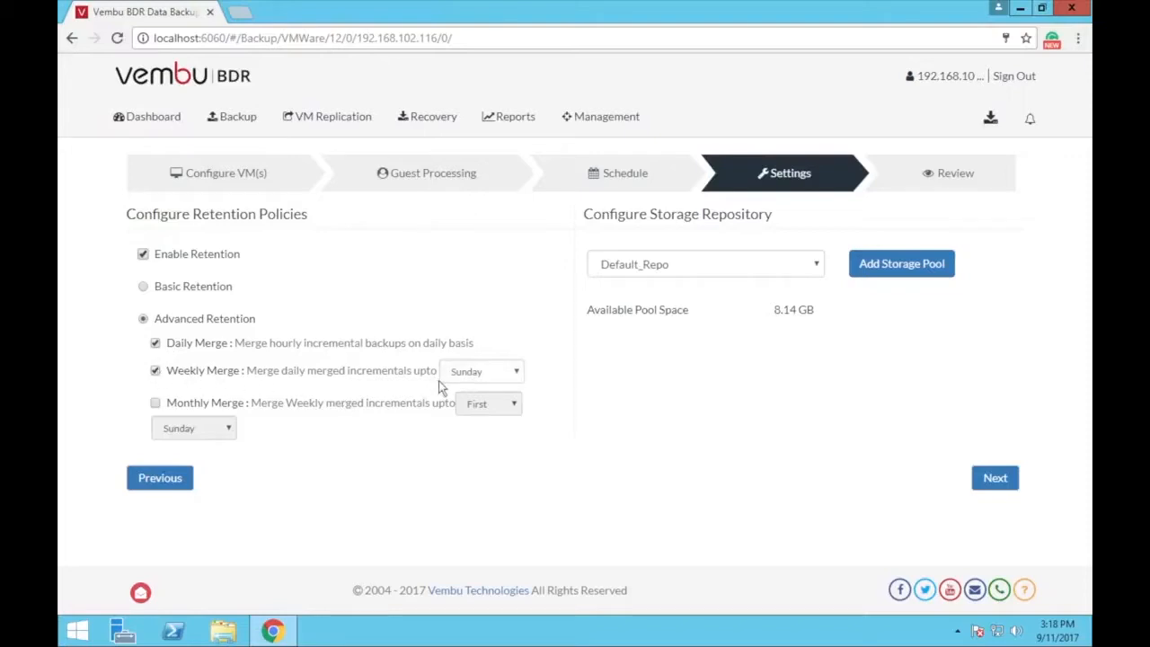
click(518, 382)
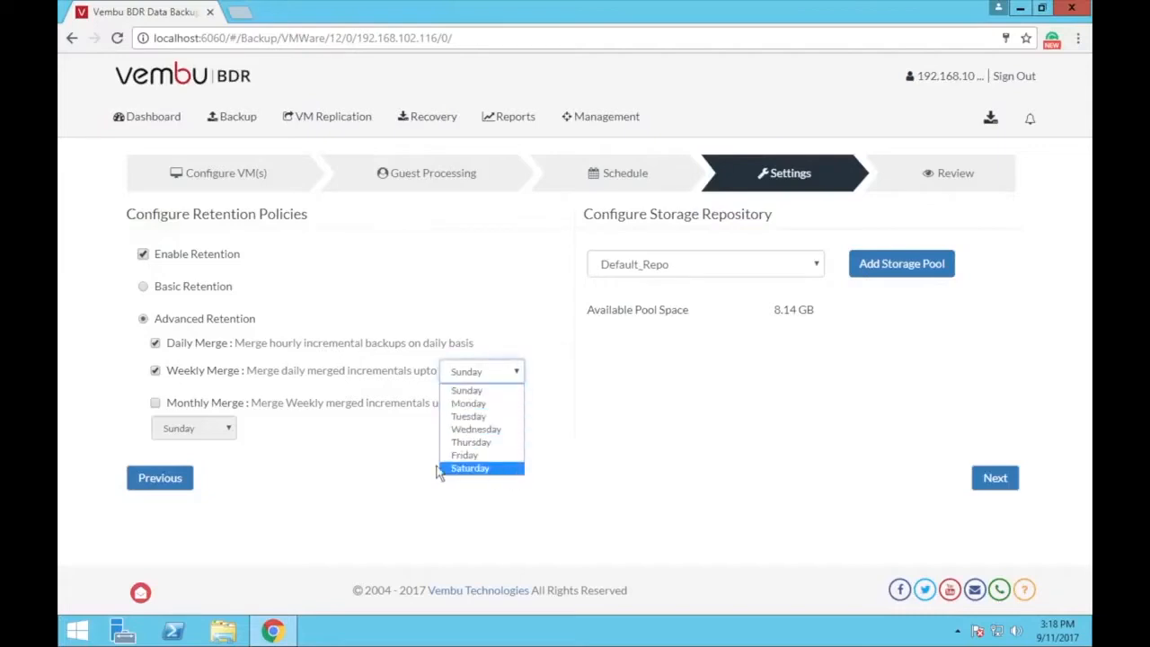
click(385, 476)
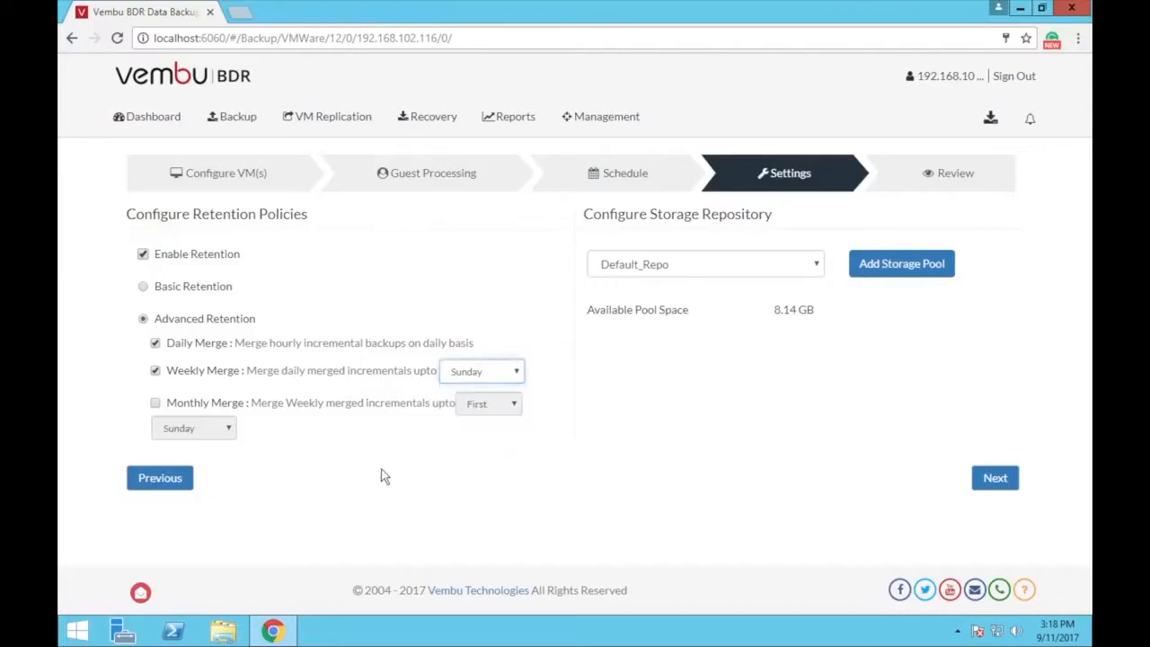
Enable Monthly Merge on the First Sunday and keep Default_Repo as the storage repository
click(156, 405)
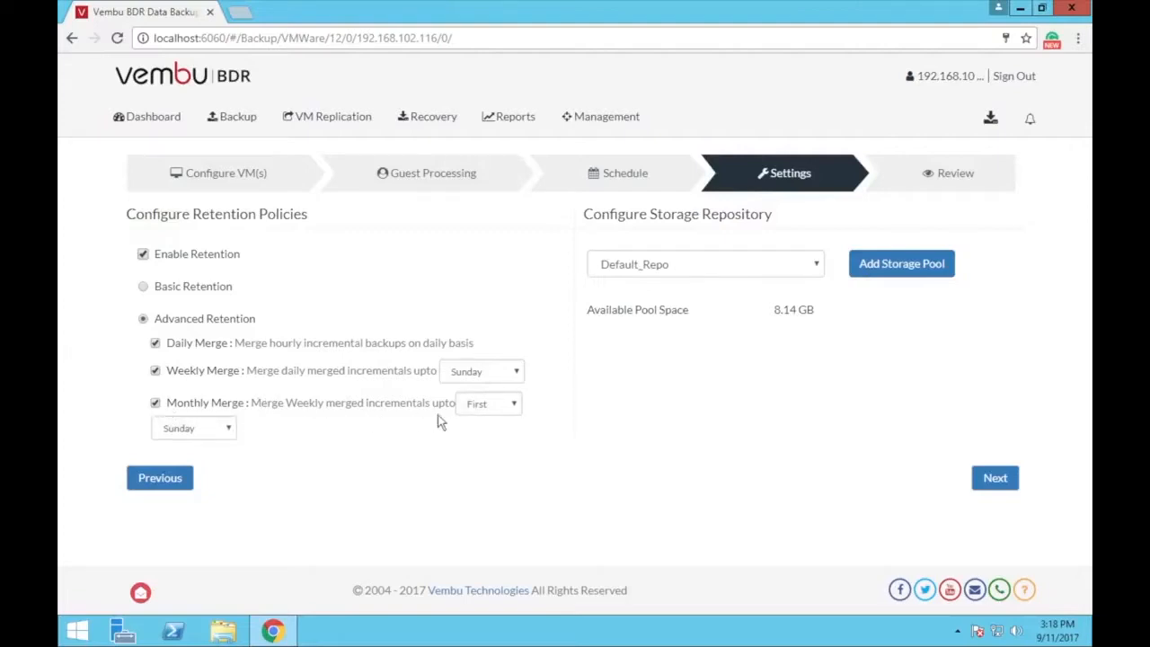
click(512, 404)
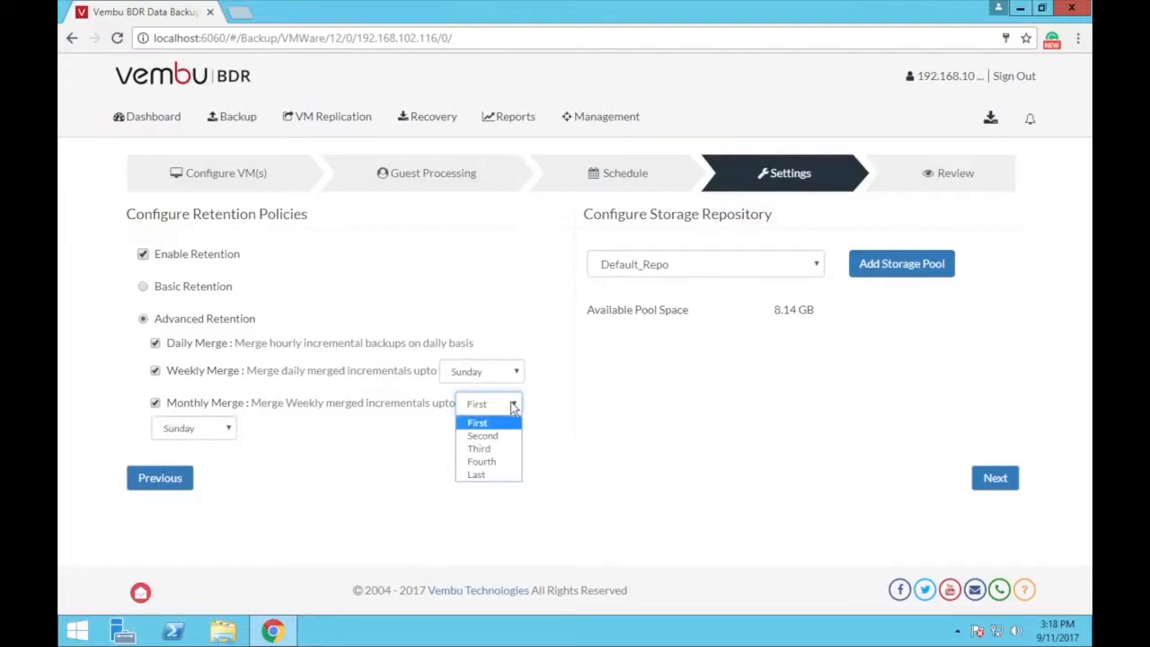
click(405, 473)
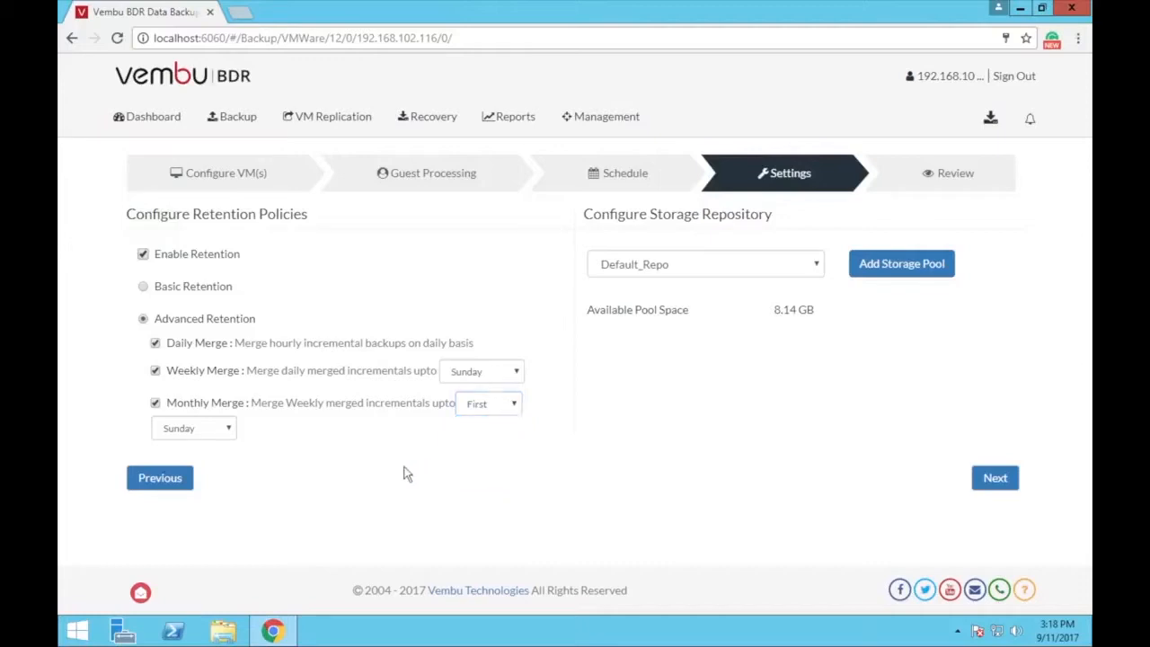
click(232, 432)
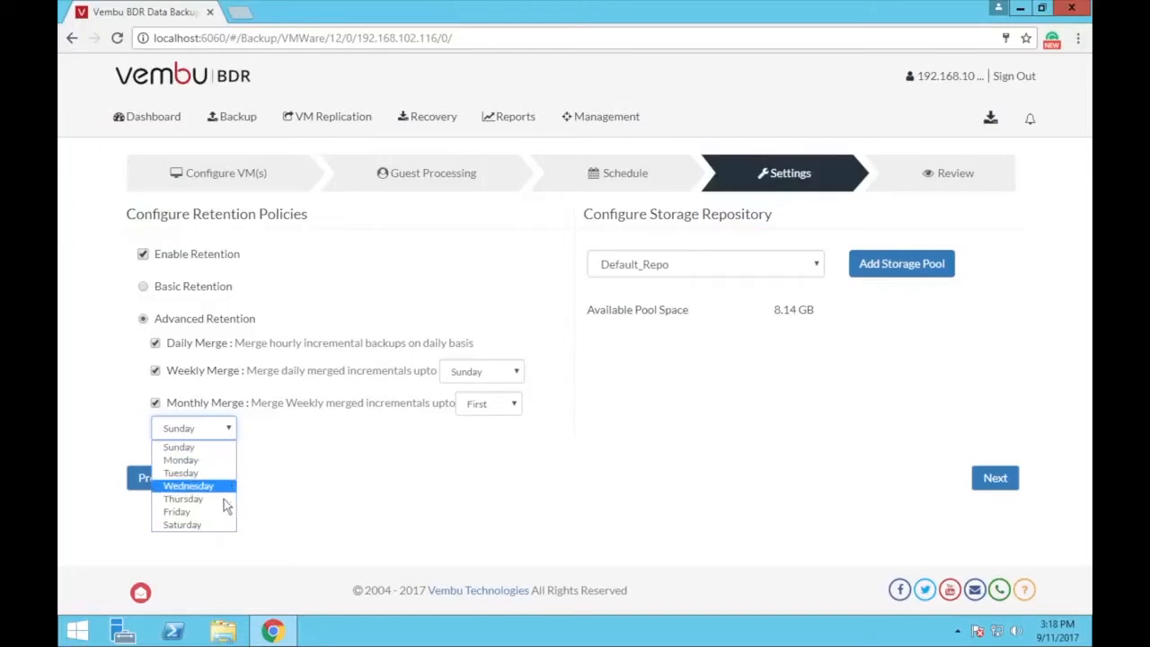
click(303, 499)
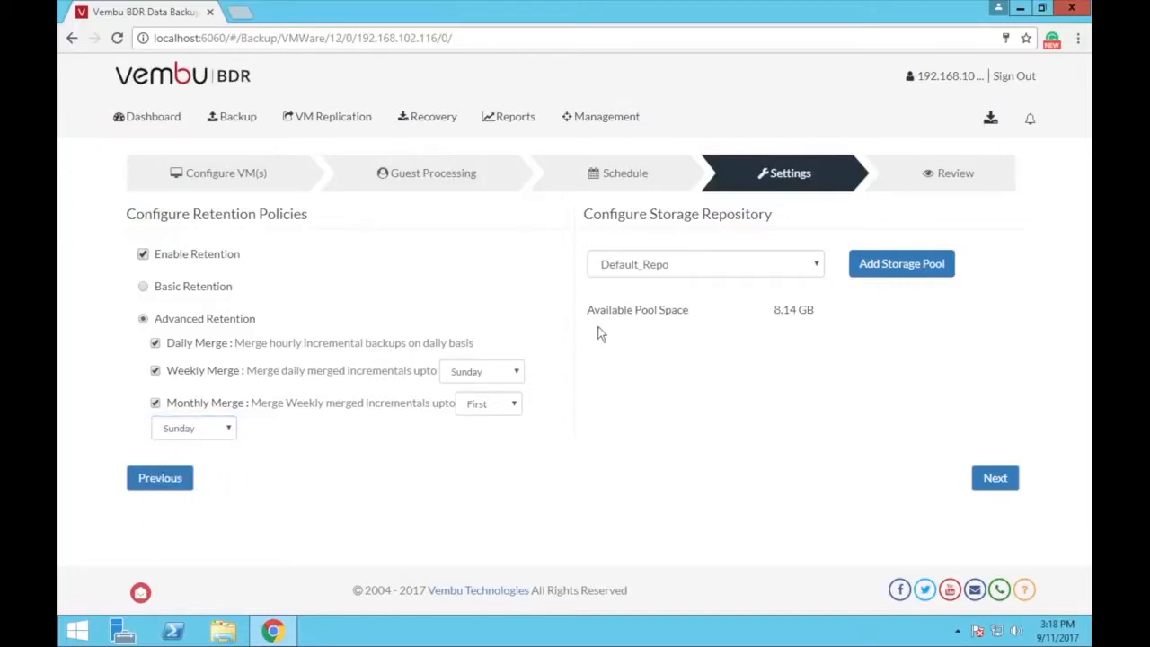
click(813, 264)
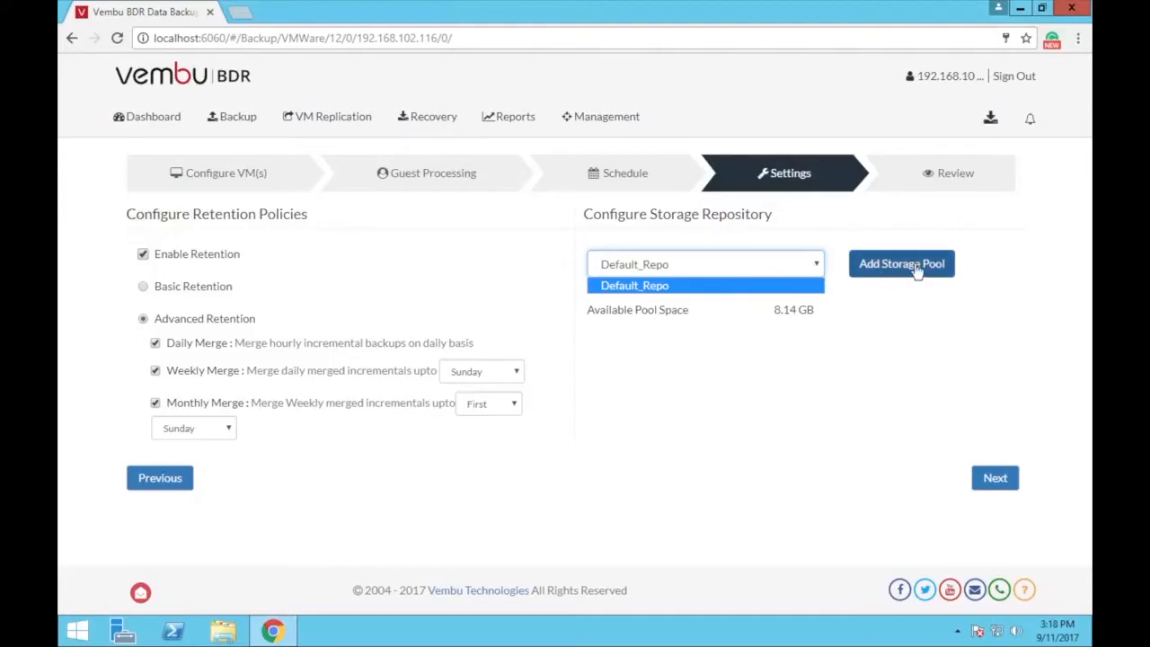
click(845, 329)
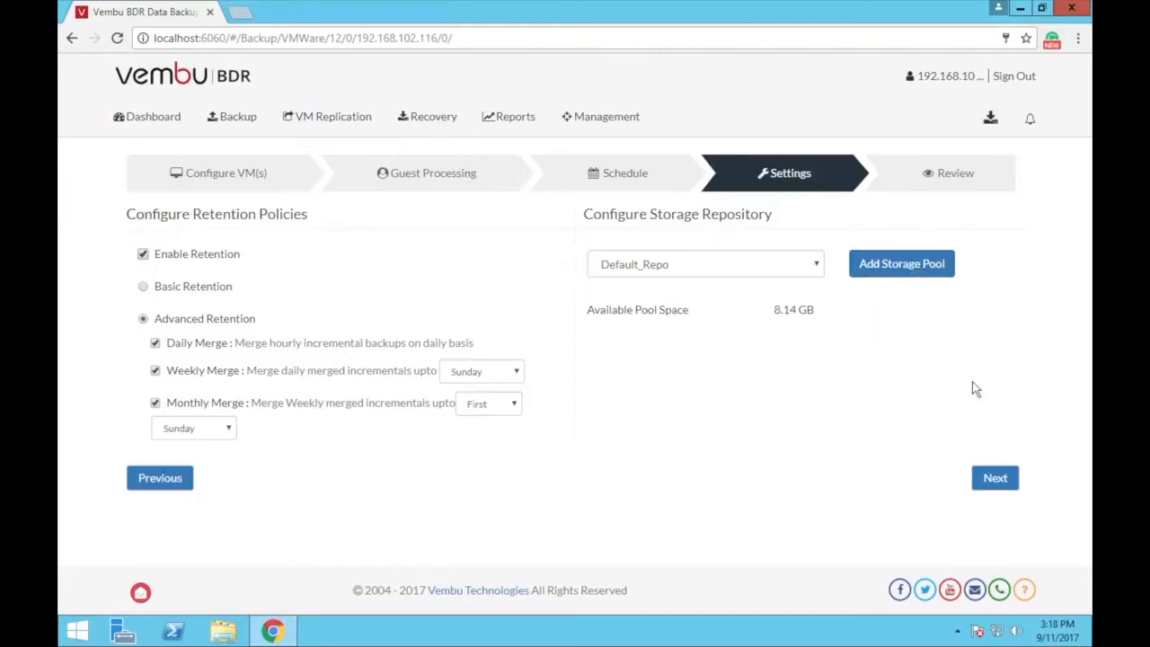
Name the job backupVM on the Review step and save it
click(995, 479)
click(406, 257)
text(backupVM)
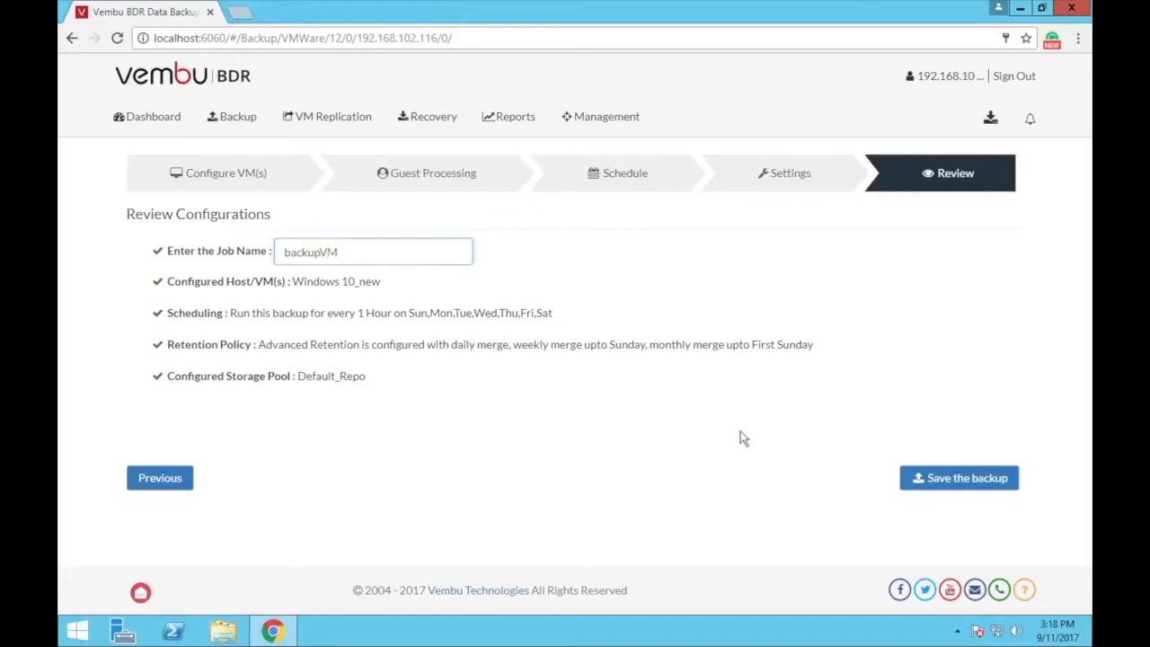
click(934, 477)
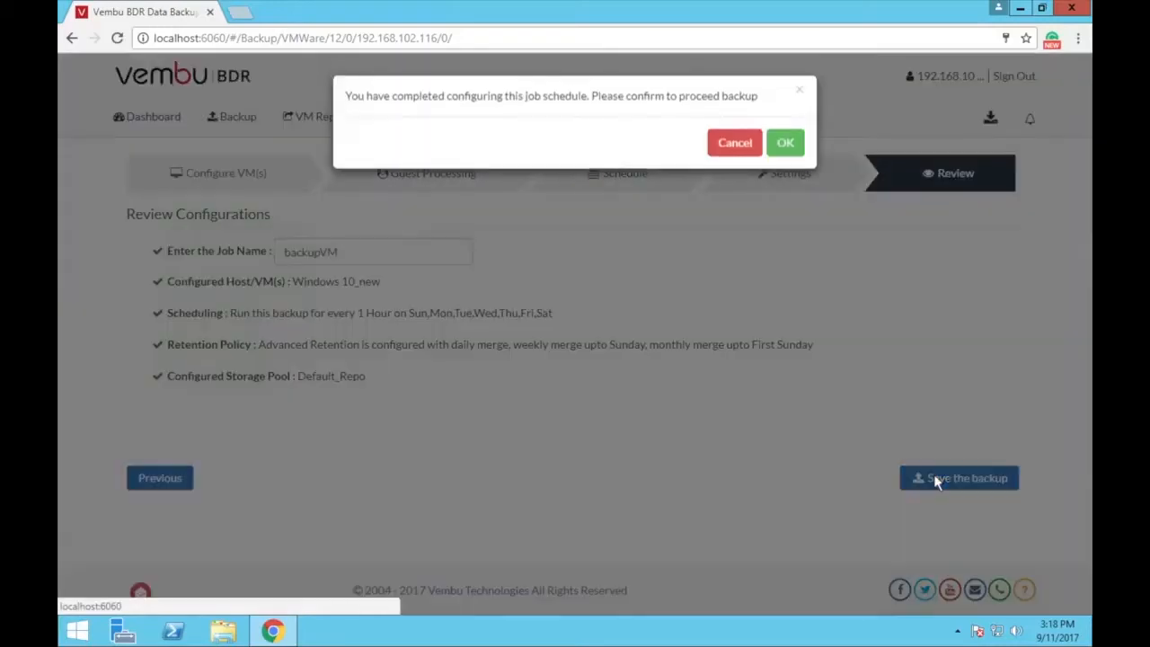
Confirm the save and view backupVM in the List of Backup Jobs
click(784, 147)
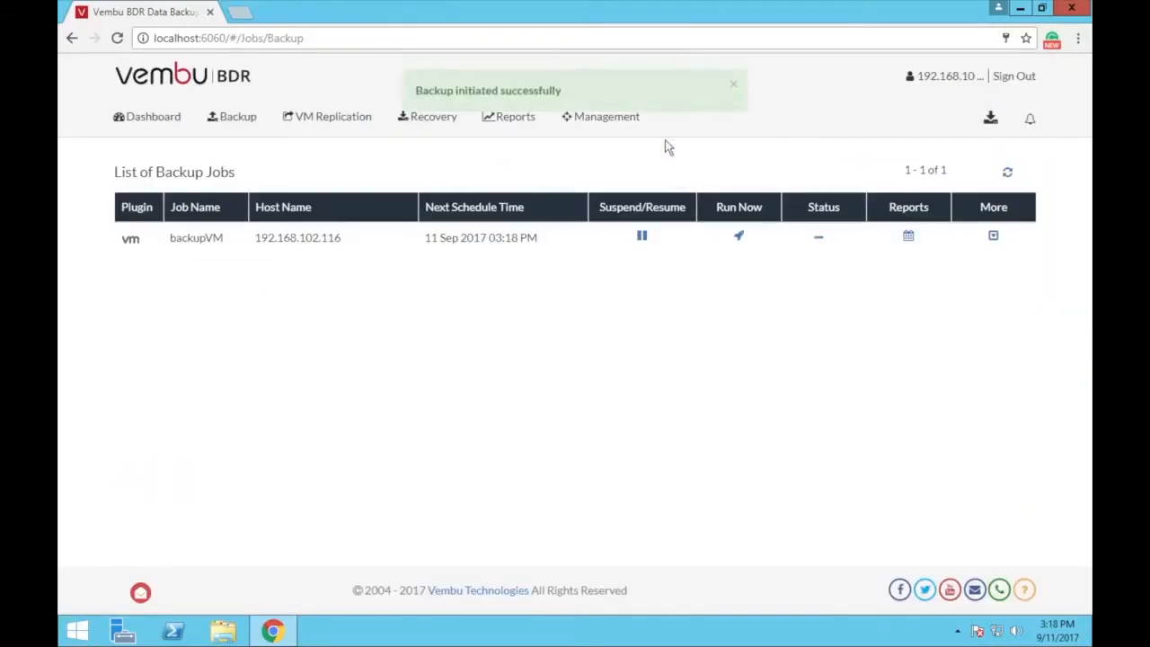
click(264, 117)
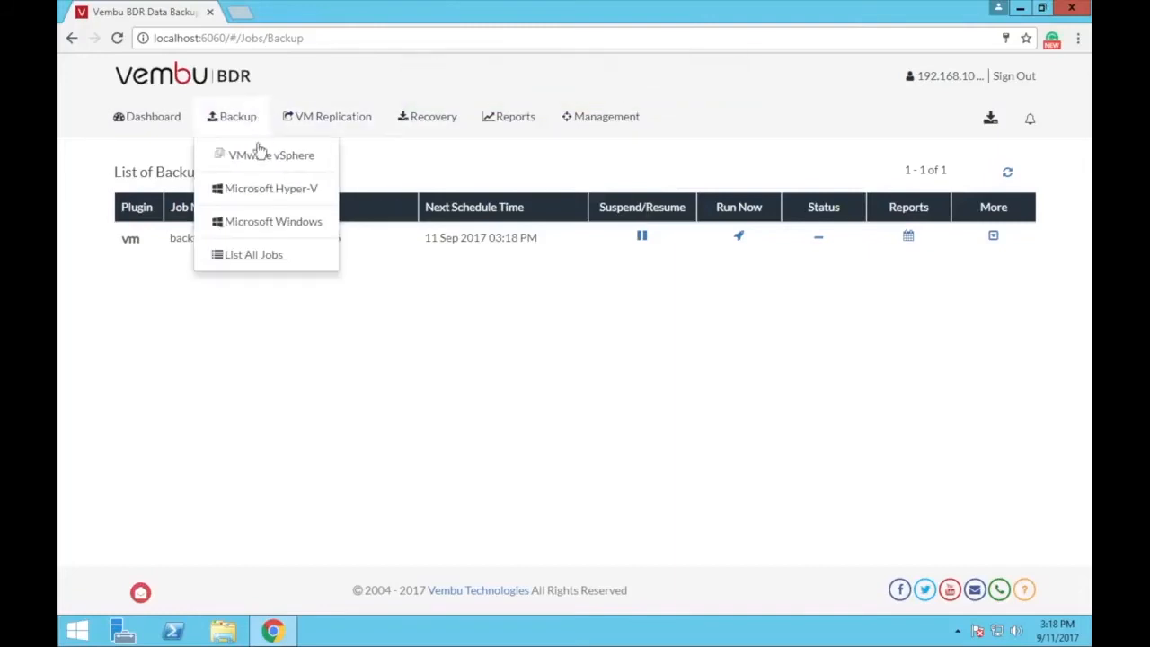
click(274, 258)
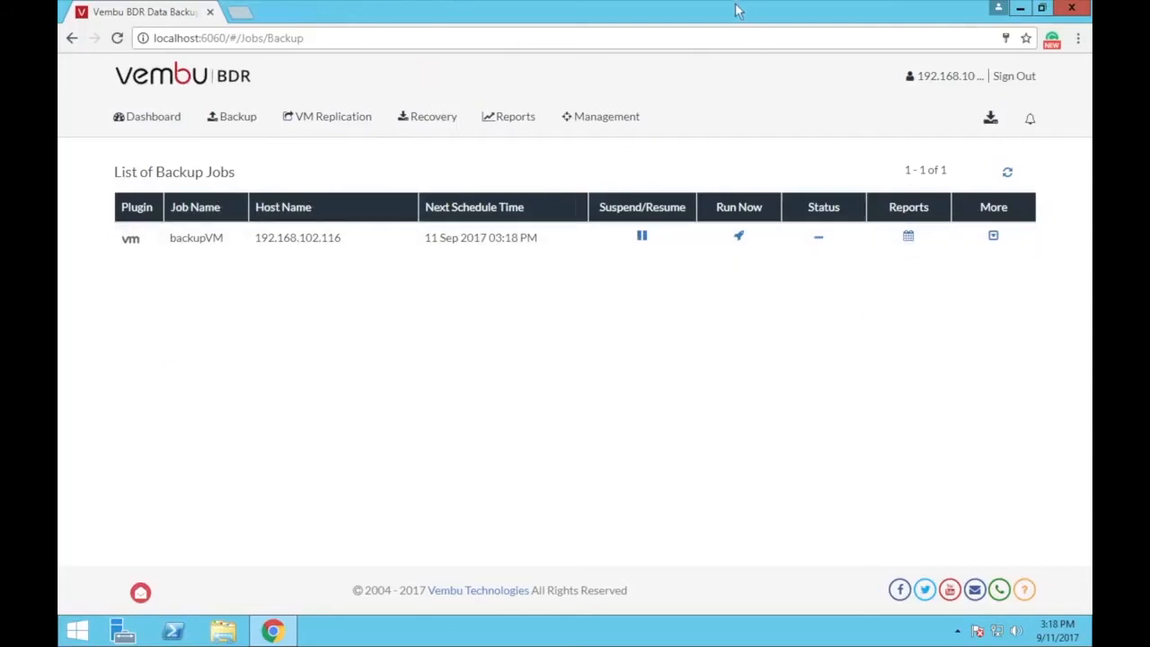
mouse_move(737, 7)
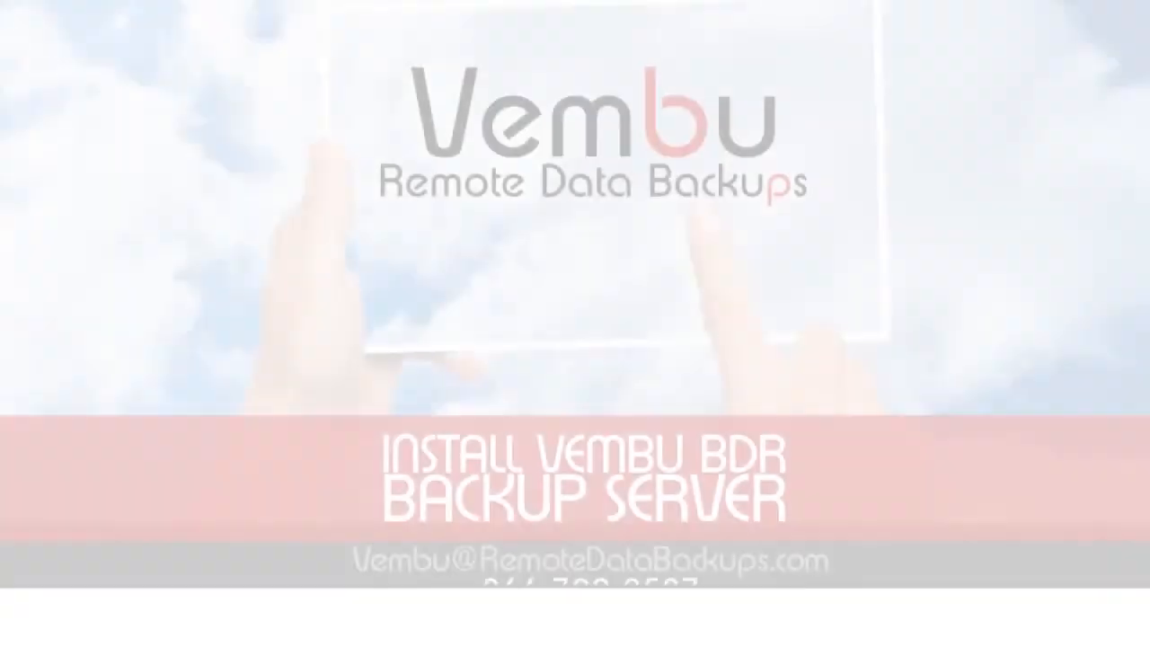